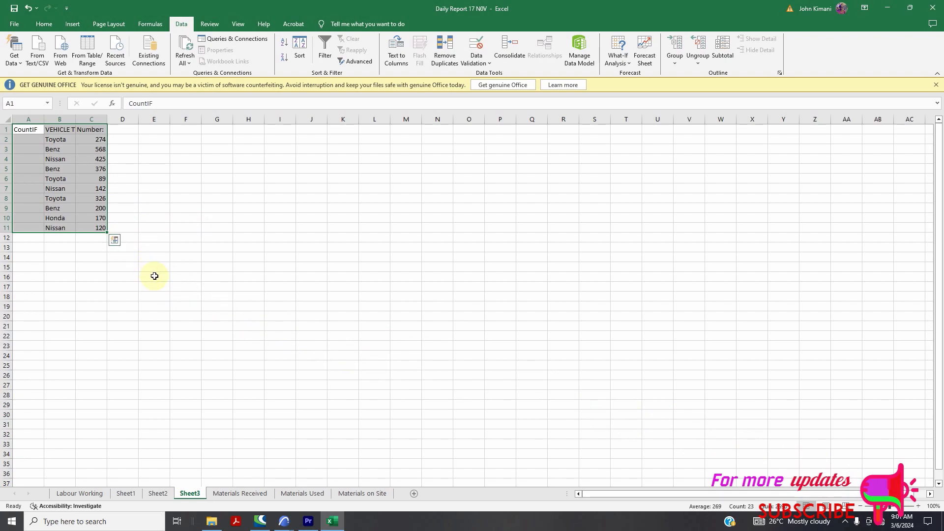
Auto-fit the widths of the VEHICLE TYPE and Number columns so their headers fit
left_click(117, 296)
left_click(24, 130)
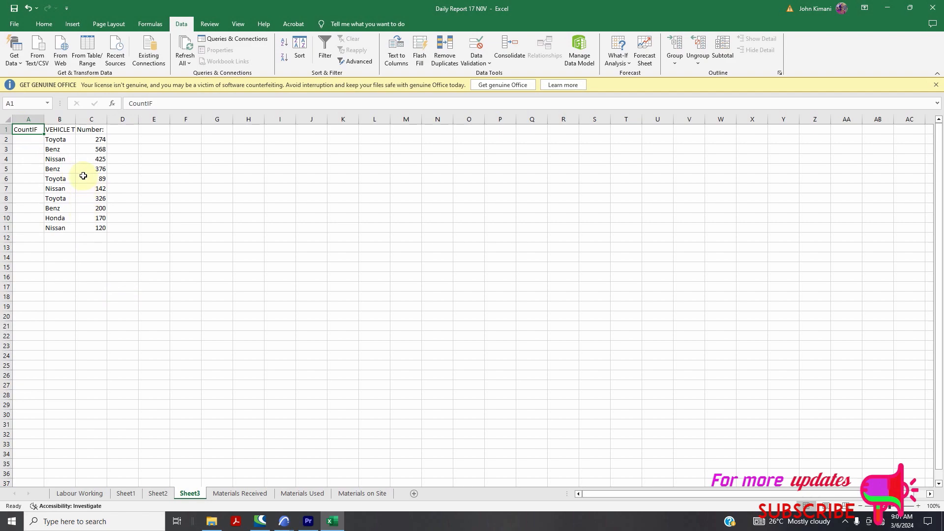
left_click(74, 130)
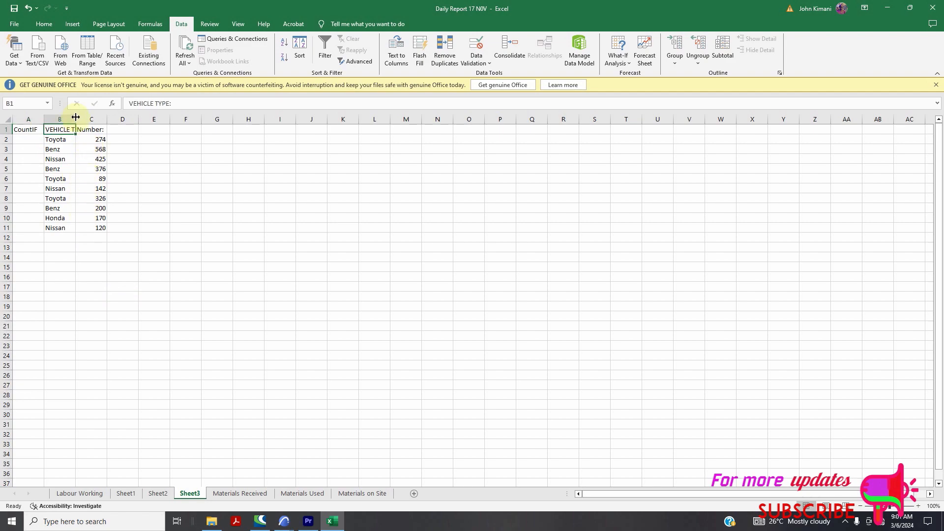
double_click(76, 117)
double_click(121, 117)
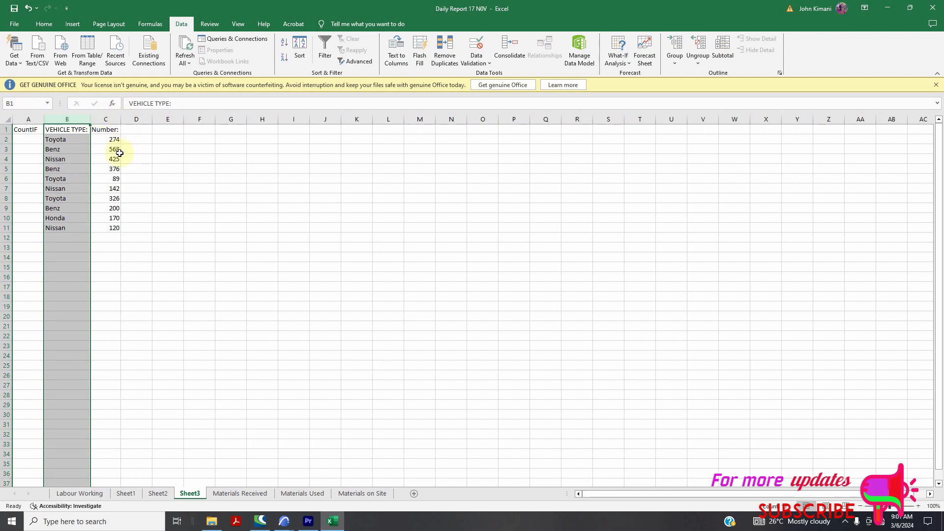
left_click(202, 277)
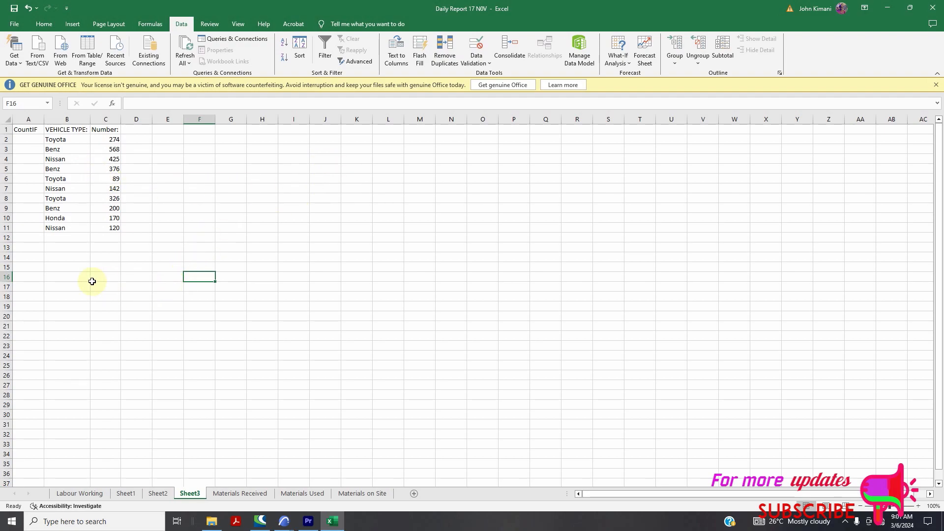
left_click(64, 259)
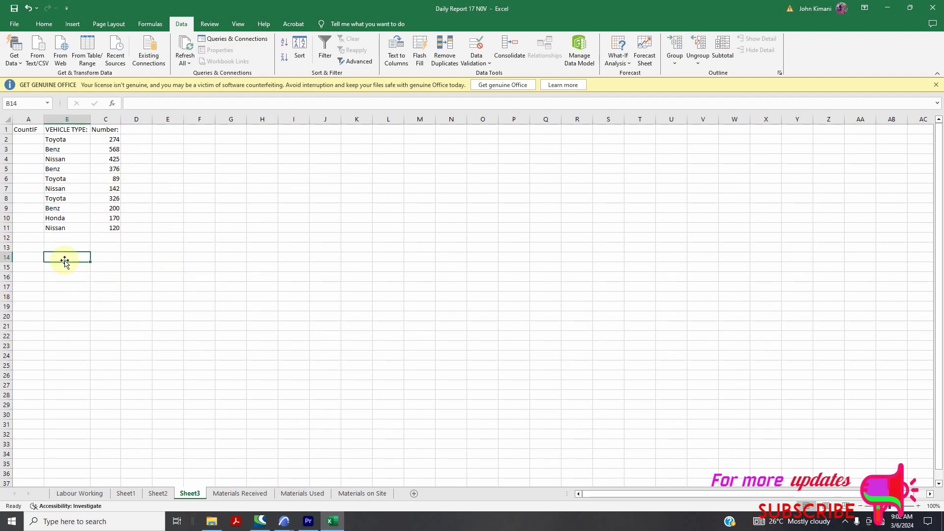
type("=c")
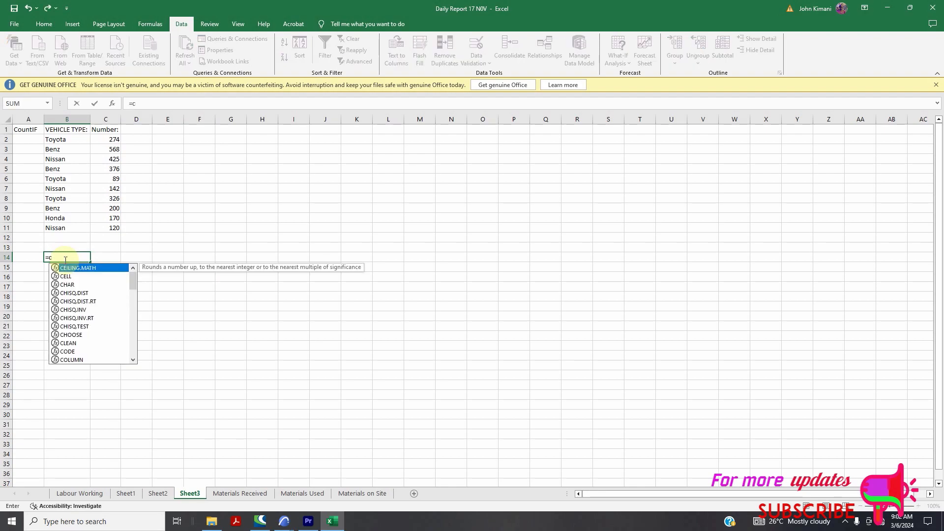
type("oun")
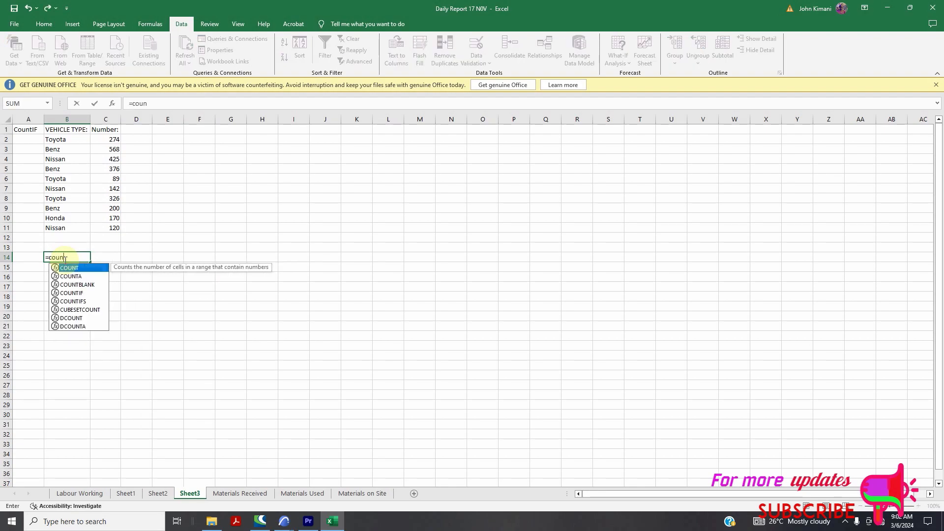
type("tif")
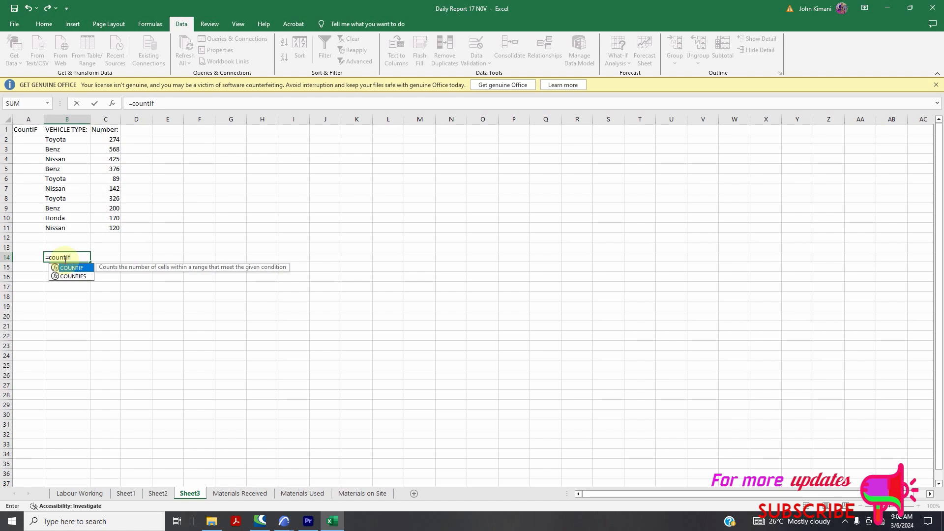
type("(")
key("Return")
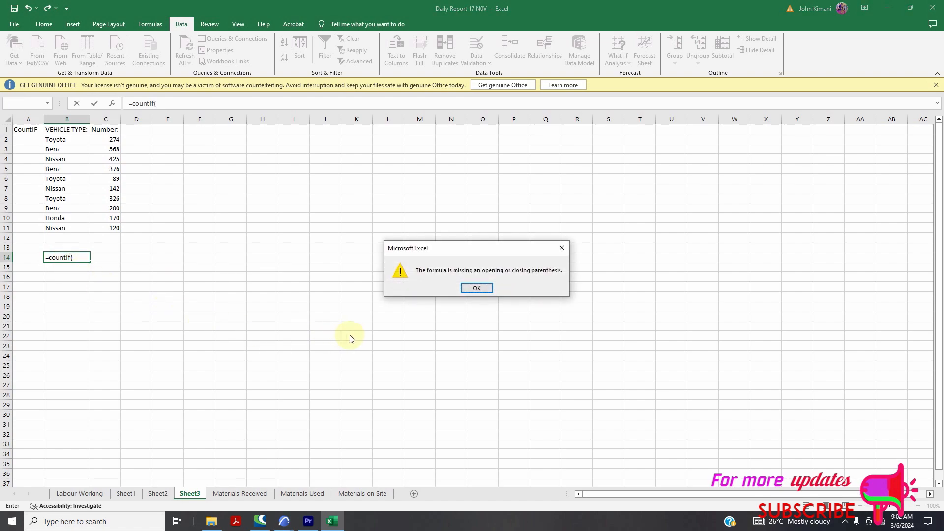
left_click(471, 290)
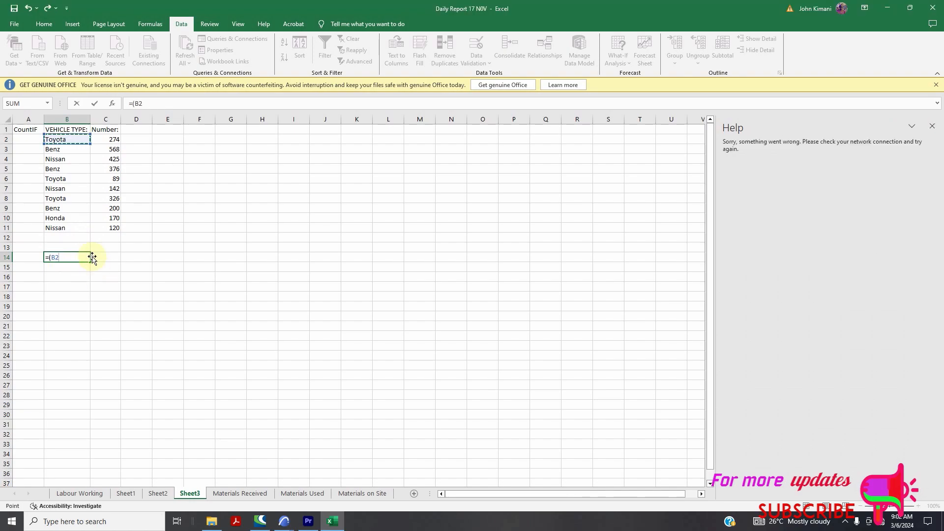
Enter a COUNTIF formula in B14 with range B2:B11 and criteria cell A15
left_click_drag(69, 258, 34, 257)
type("=count")
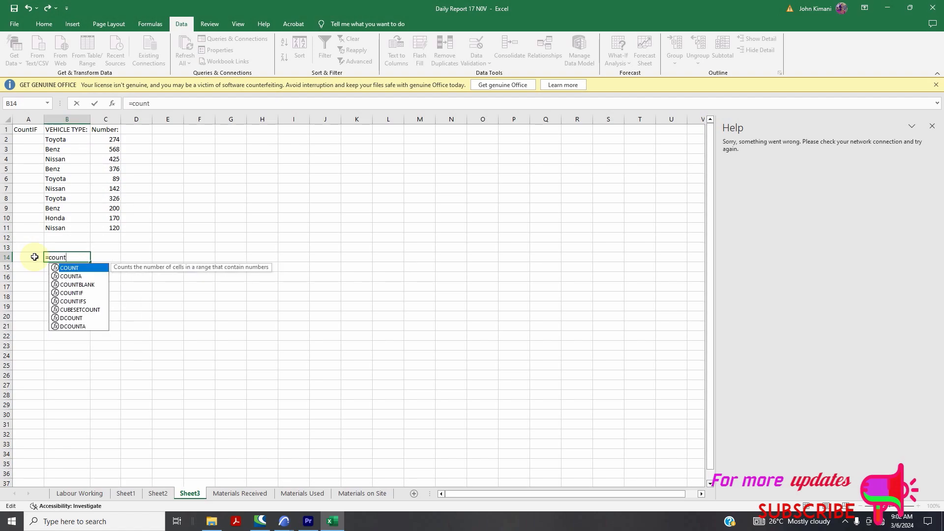
type("if")
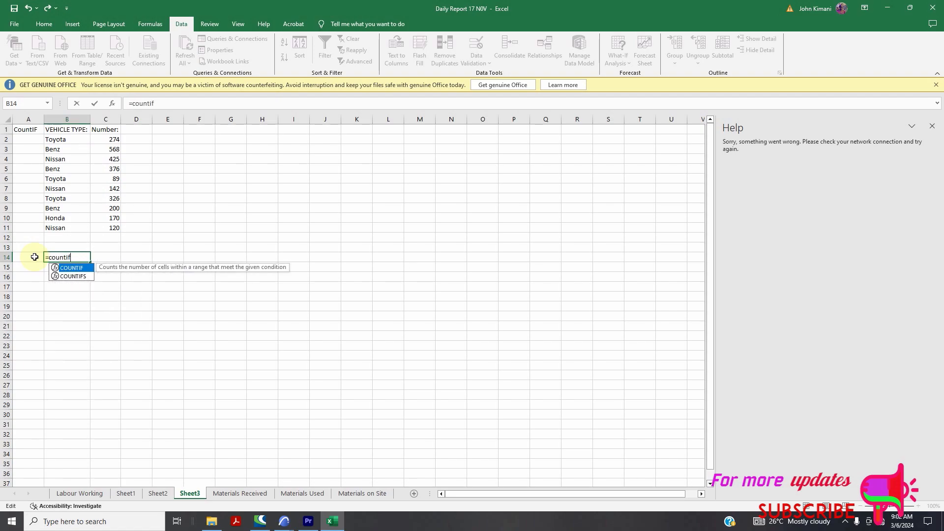
type("(")
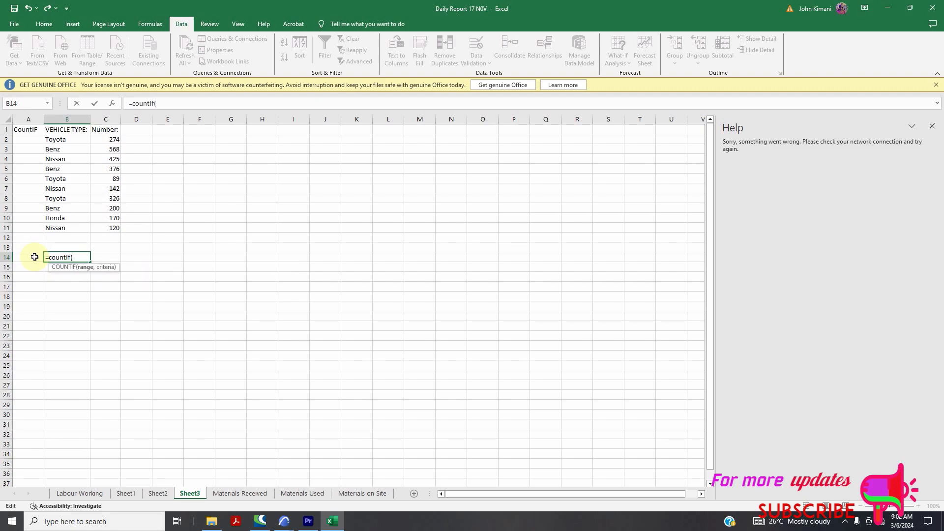
left_click_drag(49, 137, 70, 225)
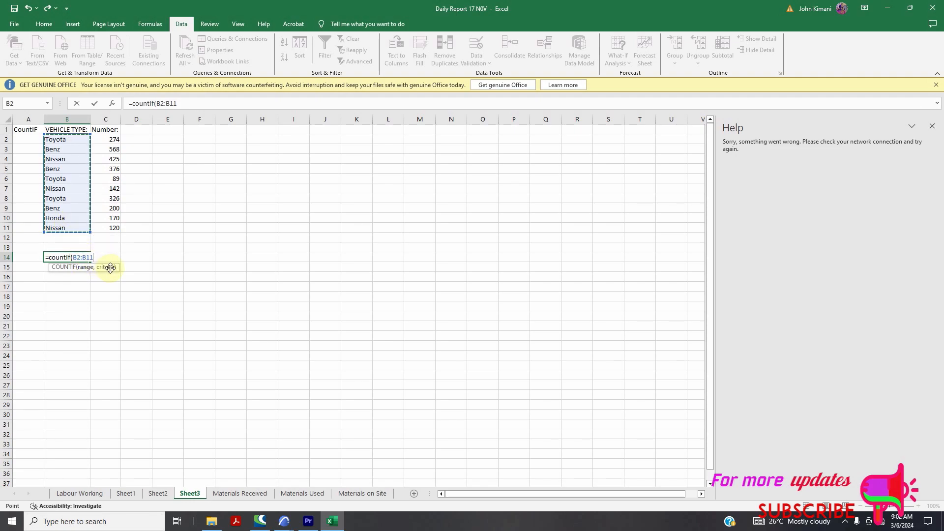
left_click(25, 269)
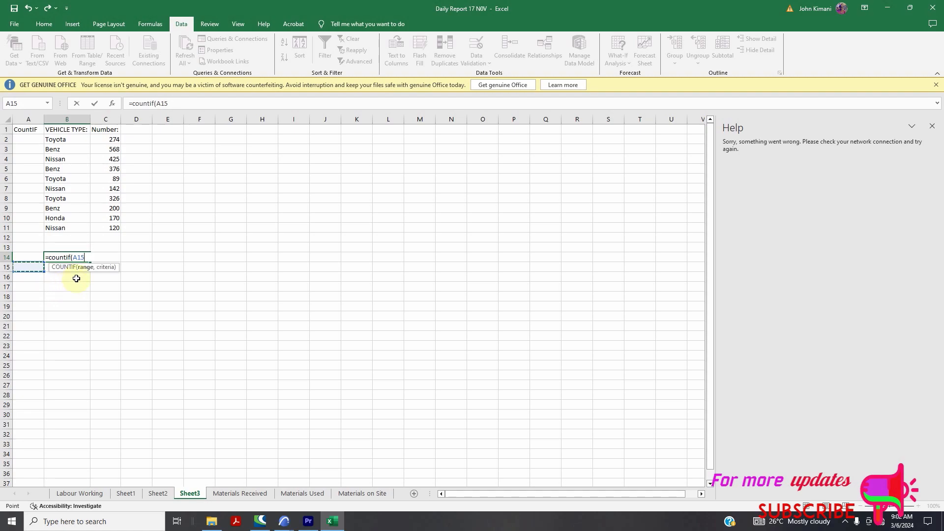
left_click(51, 143)
left_click_drag(51, 150, 59, 227)
type(",")
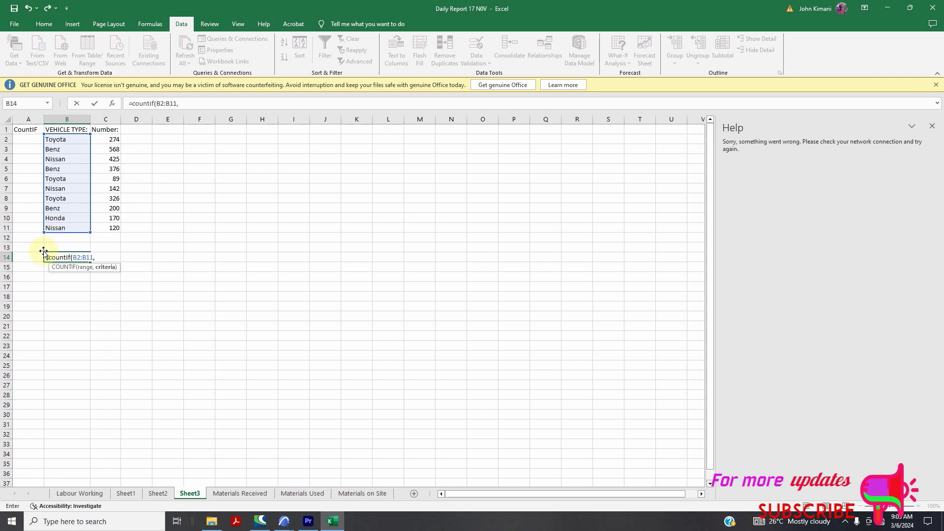
left_click(29, 269)
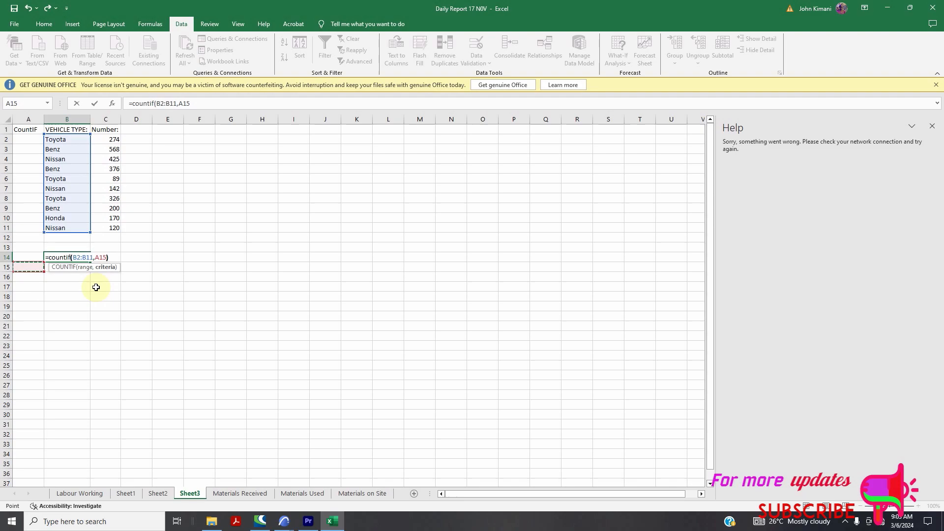
type(")")
key("Return")
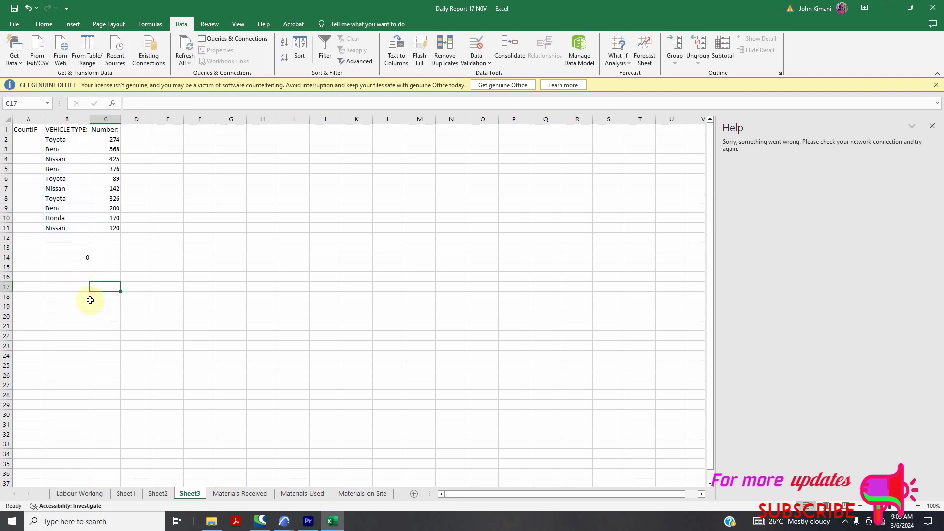
Enter the label Vehicle Type in A13 and auto-fit column A to it
left_click(76, 258)
left_click(33, 255)
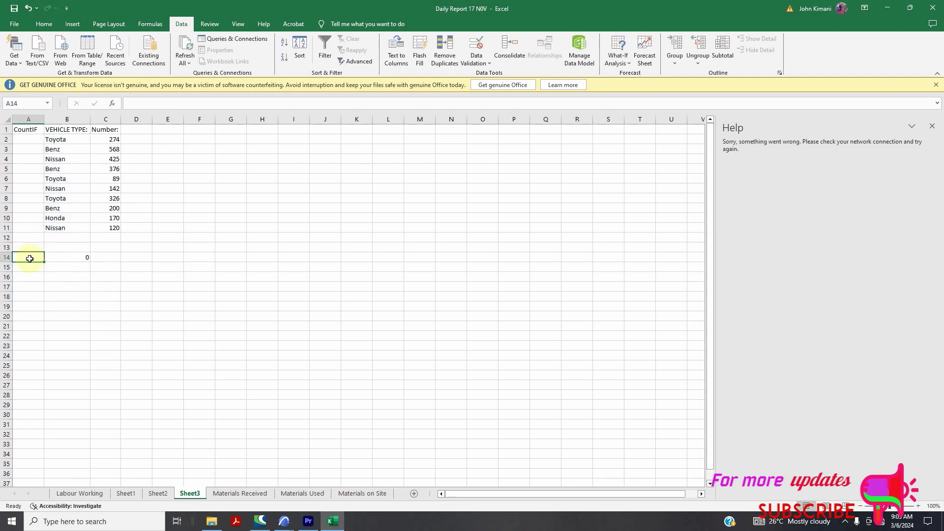
left_click(29, 250)
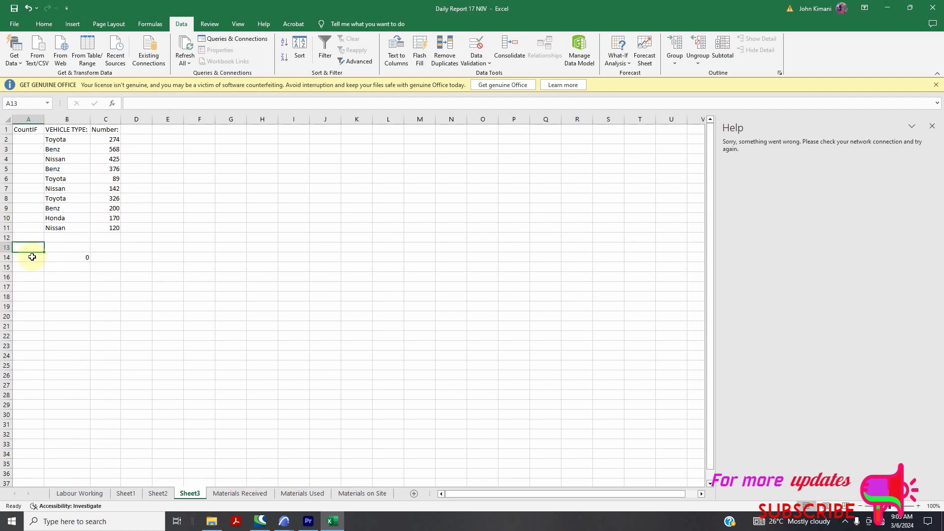
type("Vehicle Type")
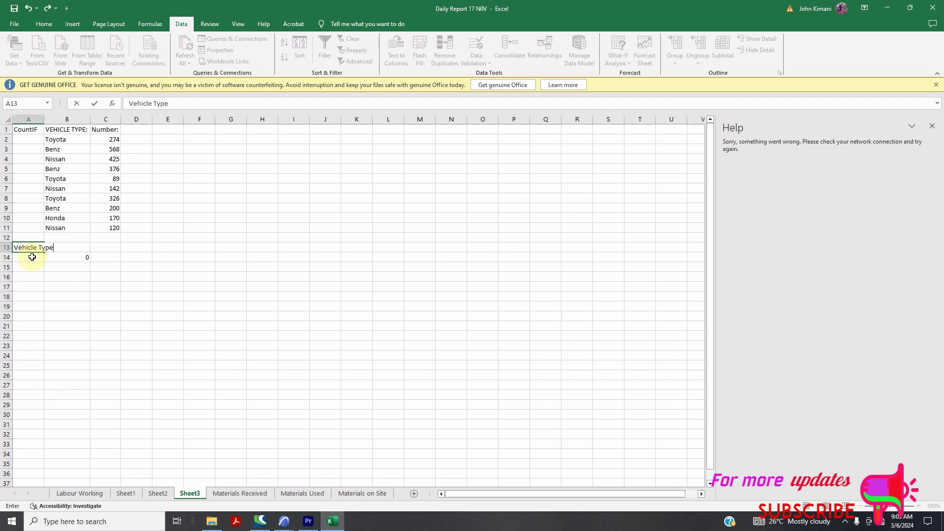
left_click(28, 119)
double_click(43, 119)
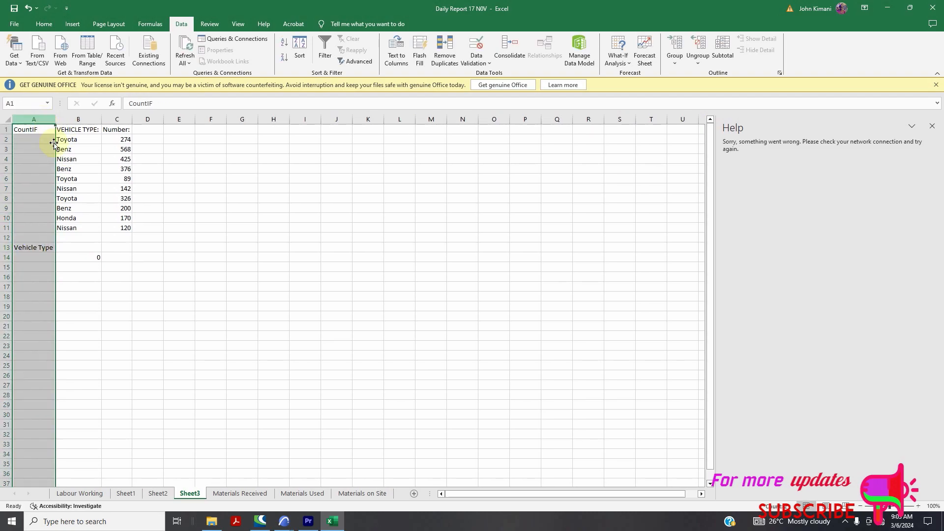
Enter Nissan in cell A14 under the Vehicle Type label
left_click(41, 258)
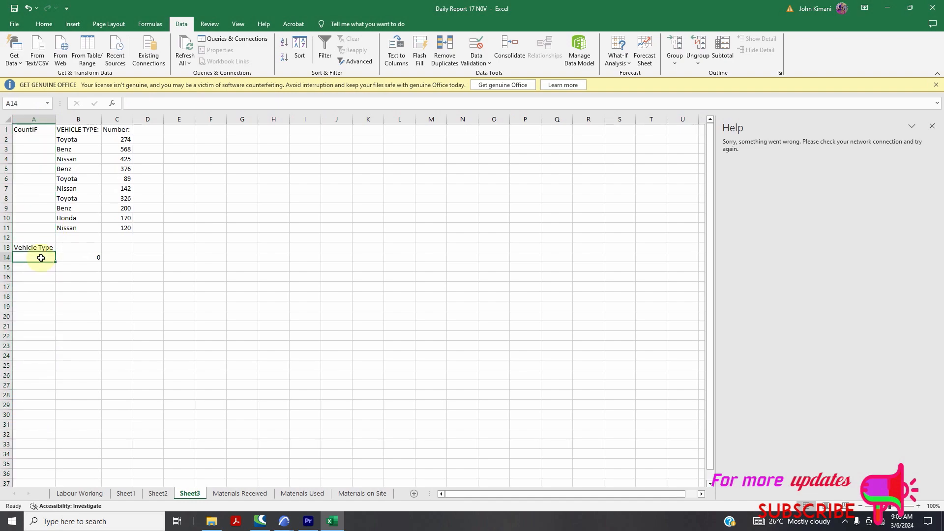
type("Nissan")
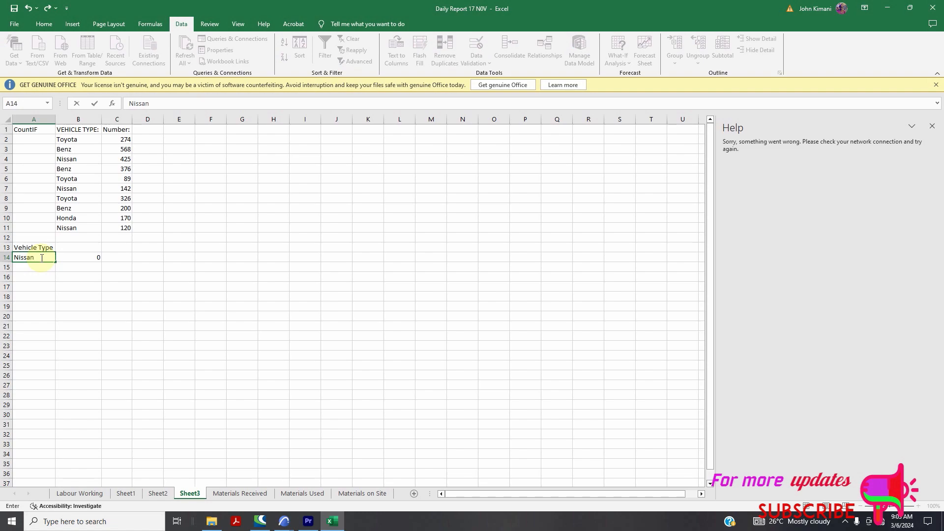
key("Return")
key("Up")
key("Up")
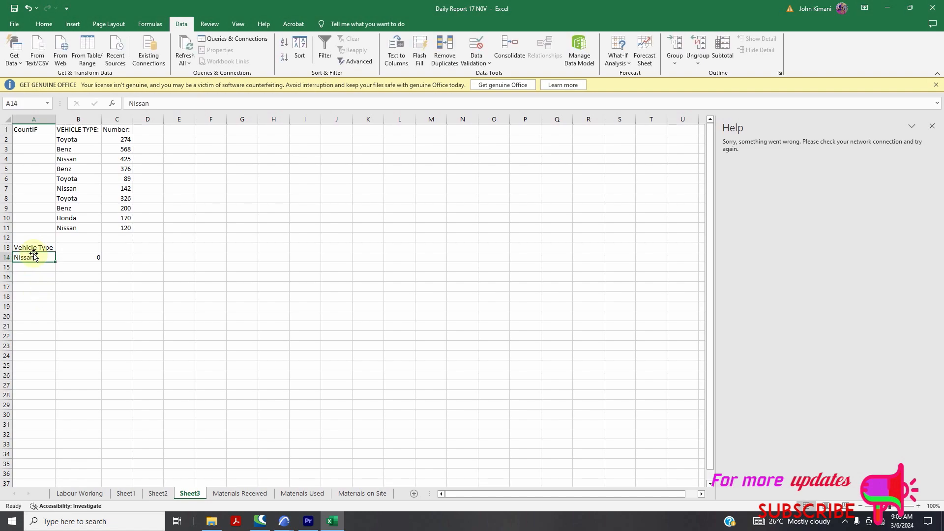
Check which criteria cell the COUNTIF formula in B14 refers to
key("Right")
key("Down")
key("Up")
key("Up")
double_click(89, 249)
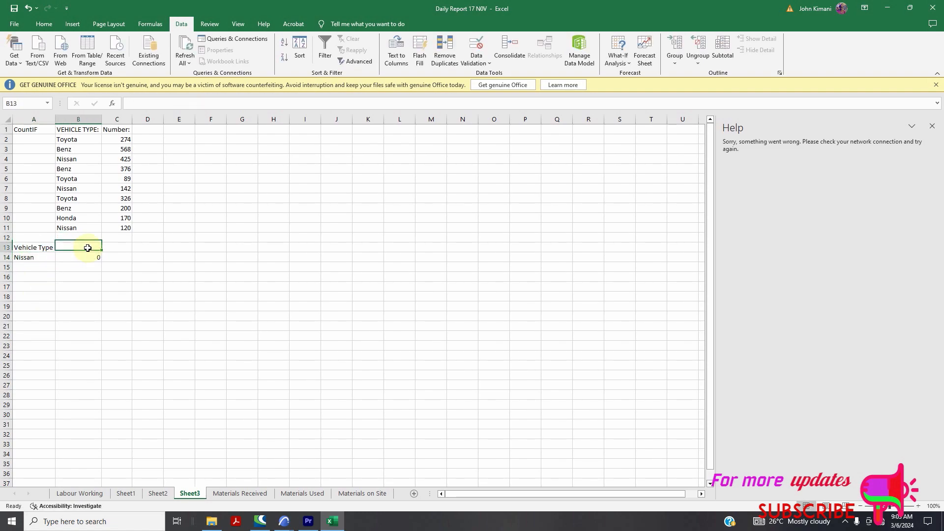
double_click(86, 259)
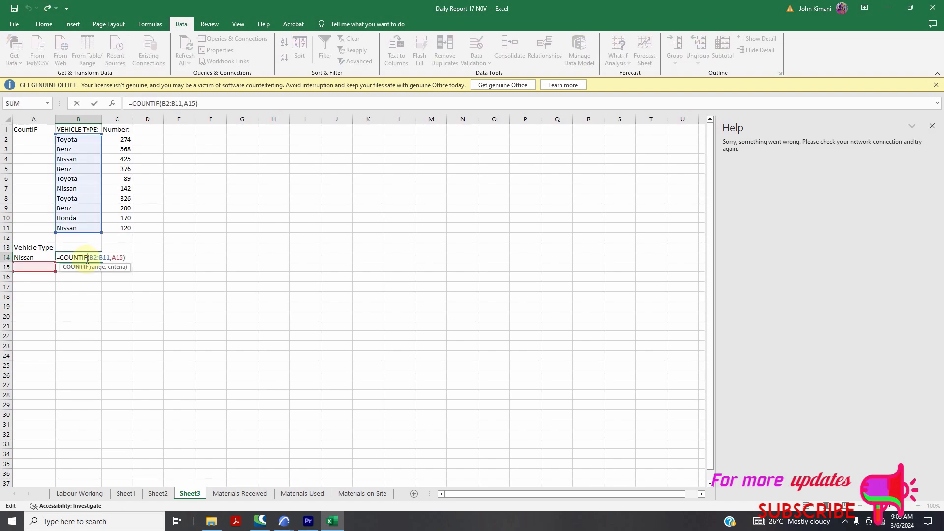
left_click(34, 259)
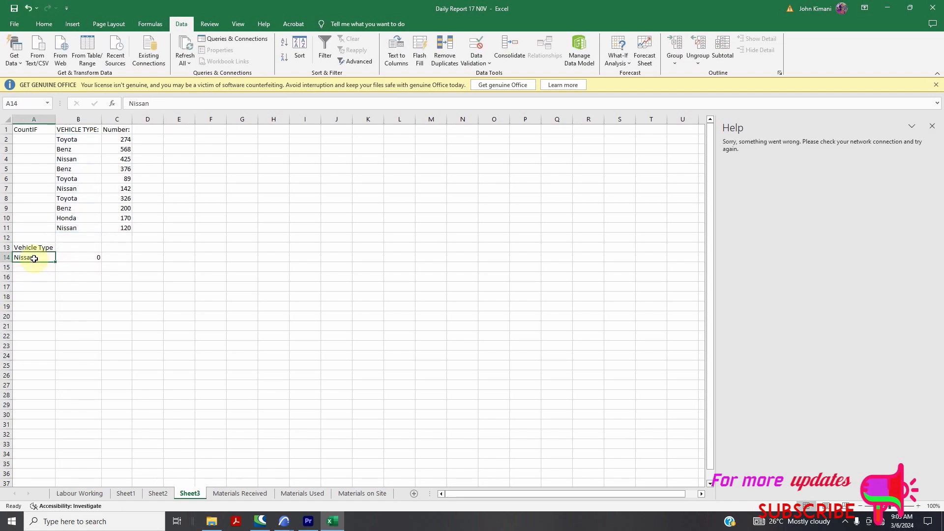
left_click(82, 262)
Move the Vehicle Type label from A13 to A14, replacing the Nissan entry
left_click(38, 249)
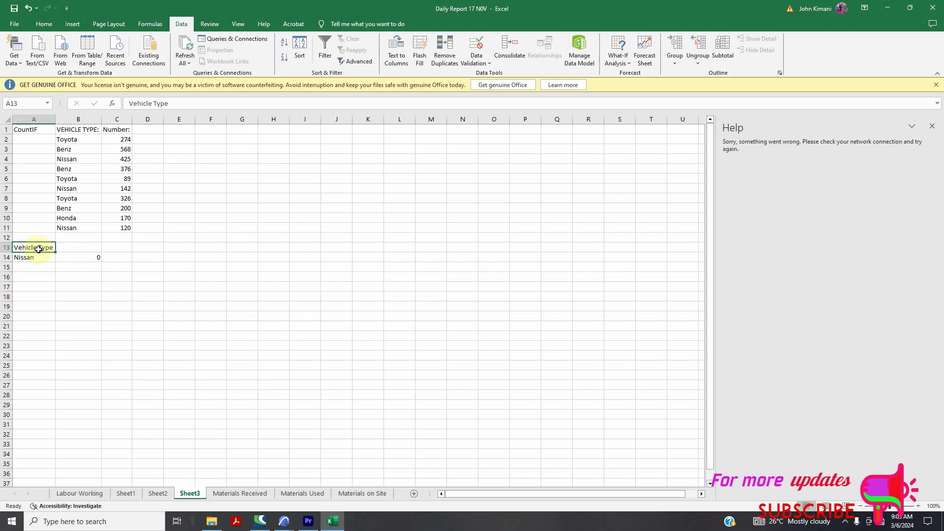
double_click(39, 249)
left_click_drag(54, 247, 14, 248)
key("BackSpace")
left_click(25, 258)
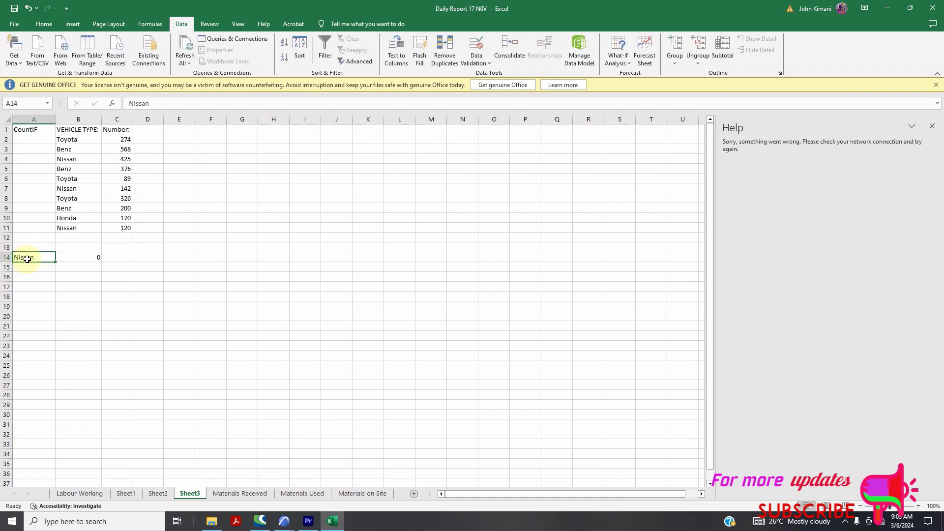
key("ctrl+v")
Enter Nissan in A15 as the criteria for the COUNTIF formula
left_click(35, 269)
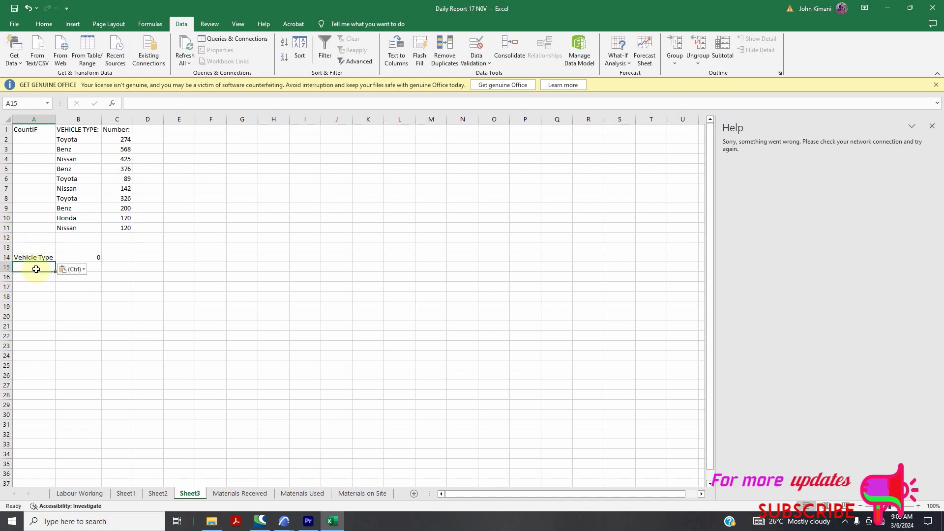
type("Nissan")
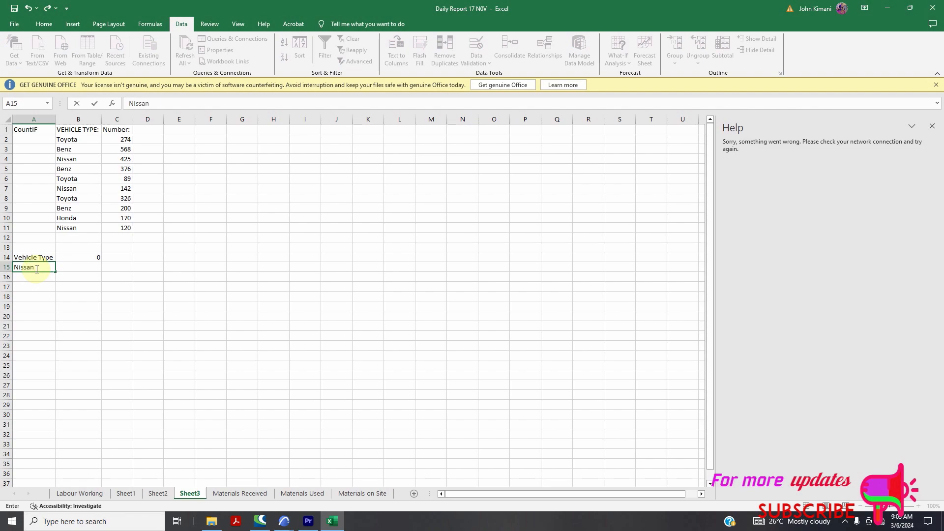
left_click(52, 316)
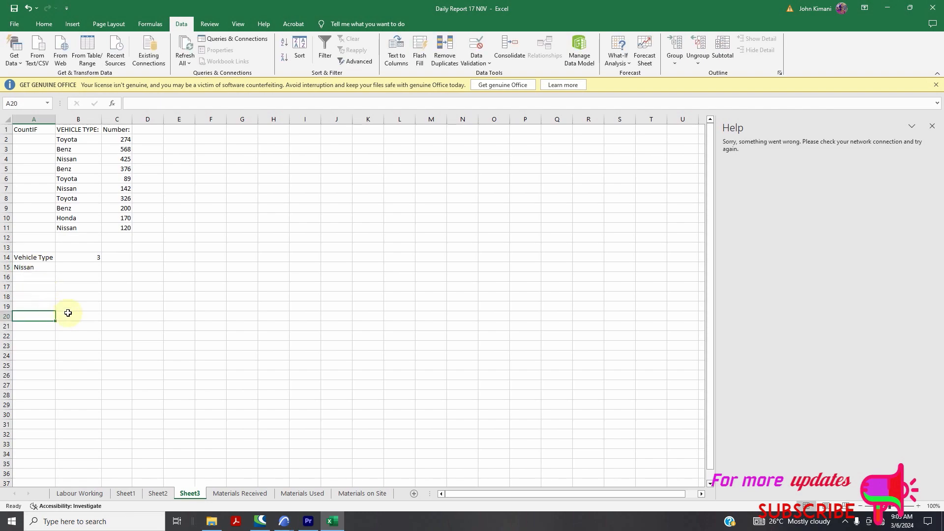
Review the range and criteria references of the COUNTIF formula in B14
double_click(87, 259)
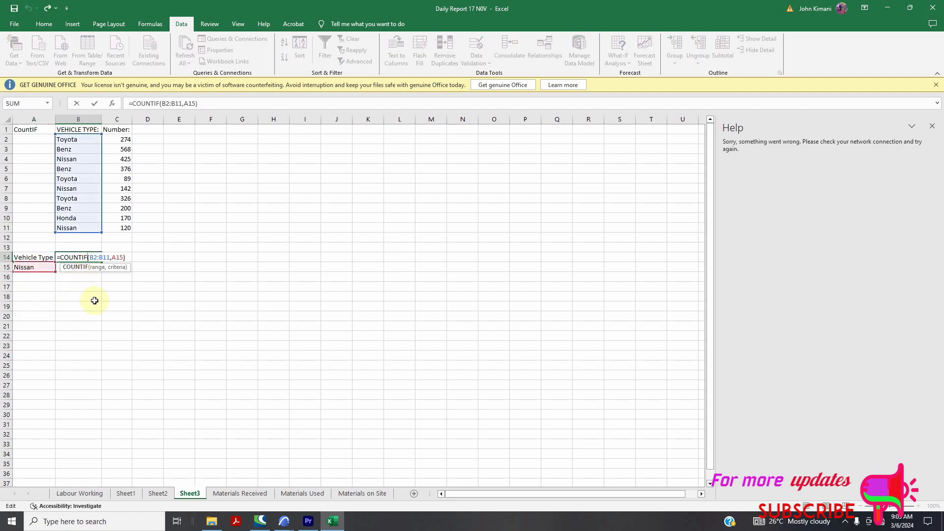
left_click(69, 296)
left_click(79, 258)
double_click(79, 258)
left_click(99, 315)
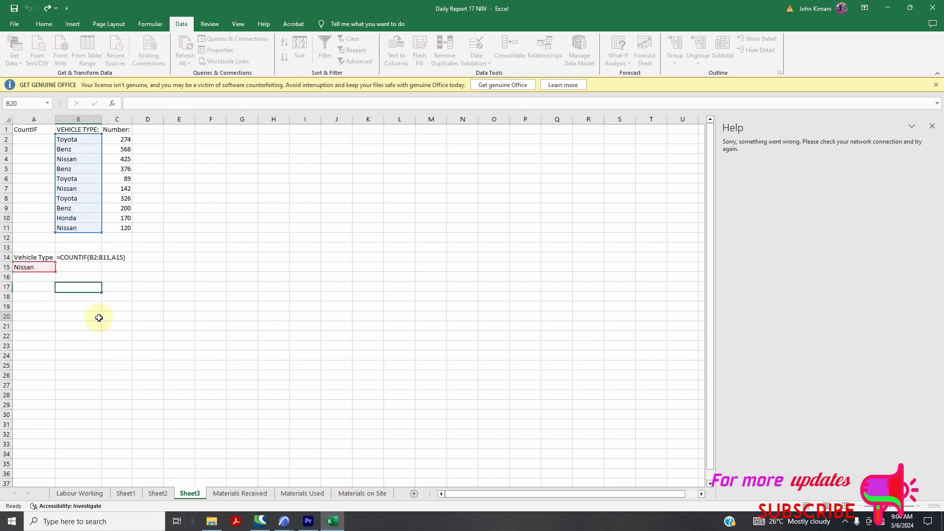
Recheck the arguments of the COUNTIF formula in B14, and open the Labour Working sheet
left_click(84, 257)
double_click(84, 257)
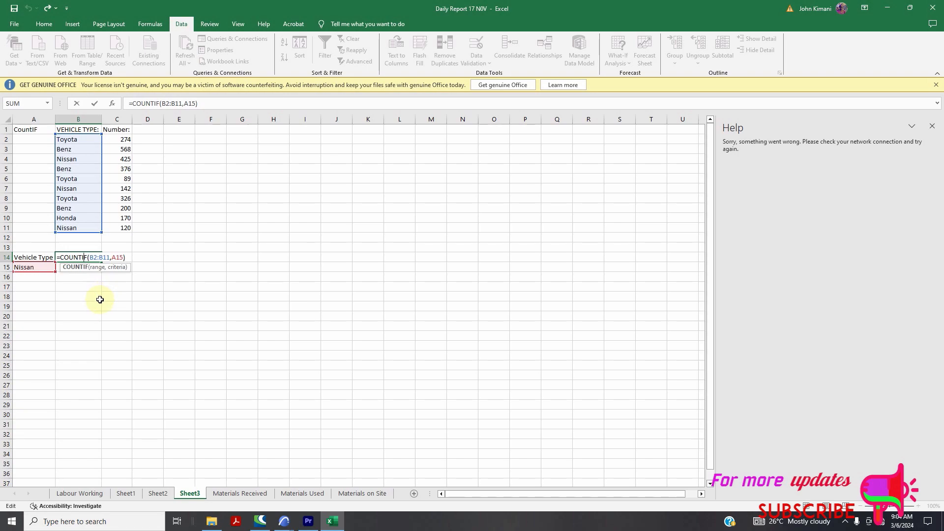
left_click(81, 494)
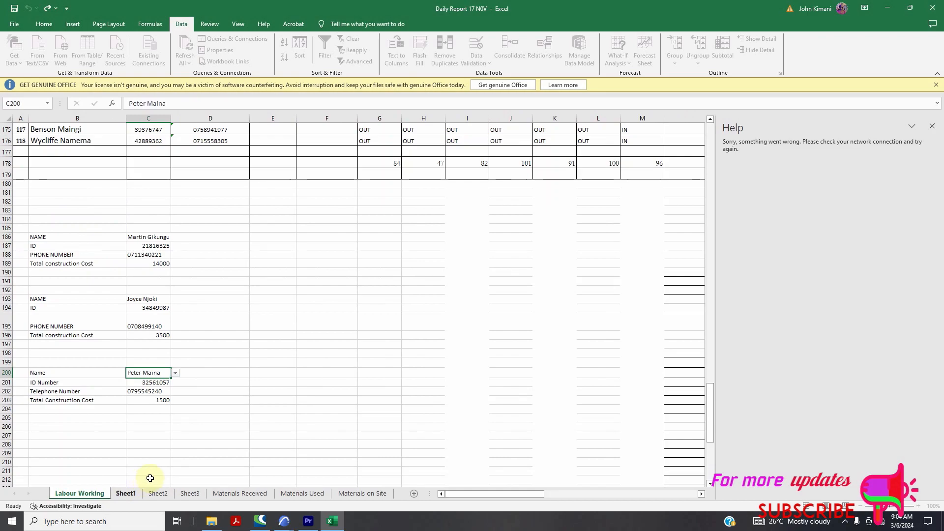
Look through the Labour Working register and its Total Number of Days Worked column up to the first entry
scroll(315, 419, "up", 20)
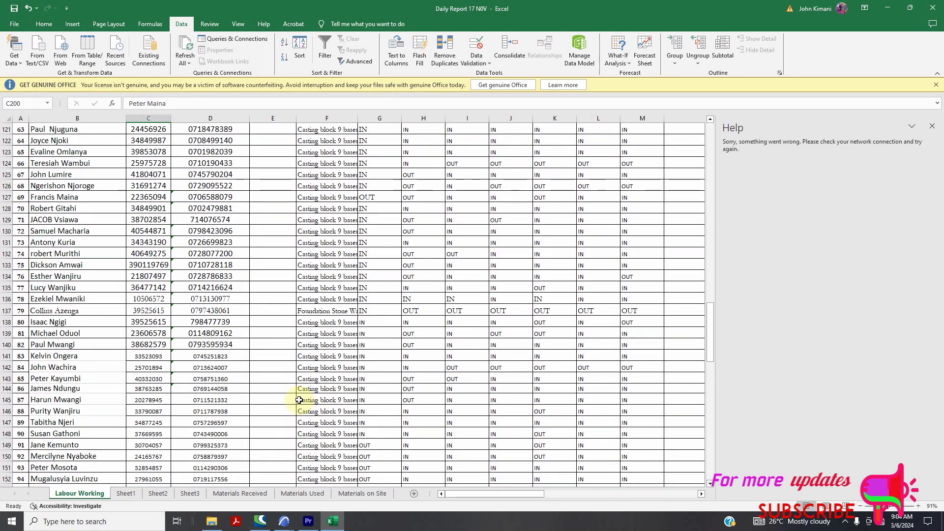
scroll(299, 400, "up", 11)
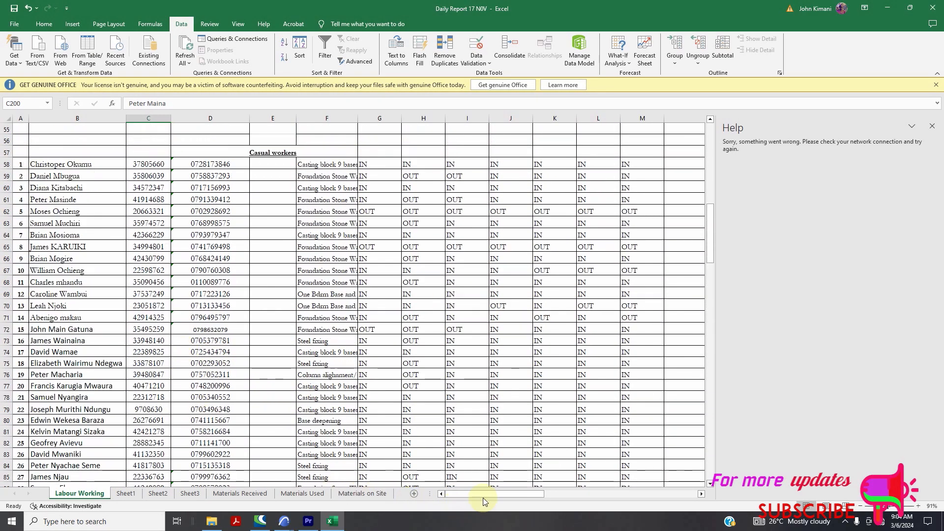
left_click_drag(510, 500, 541, 503)
scroll(321, 372, "up", 18)
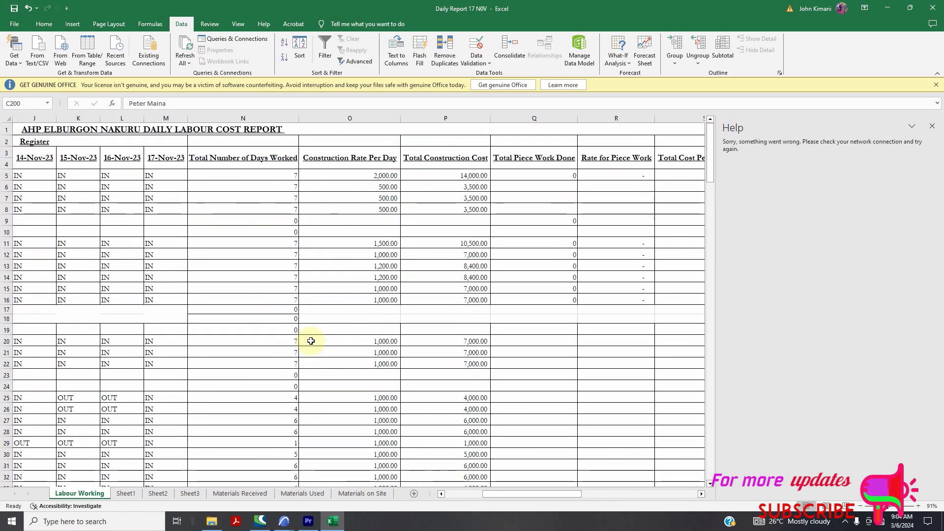
left_click(225, 164)
key("ctrl+Down")
scroll(251, 241, "up", 5)
scroll(250, 249, "up", 20)
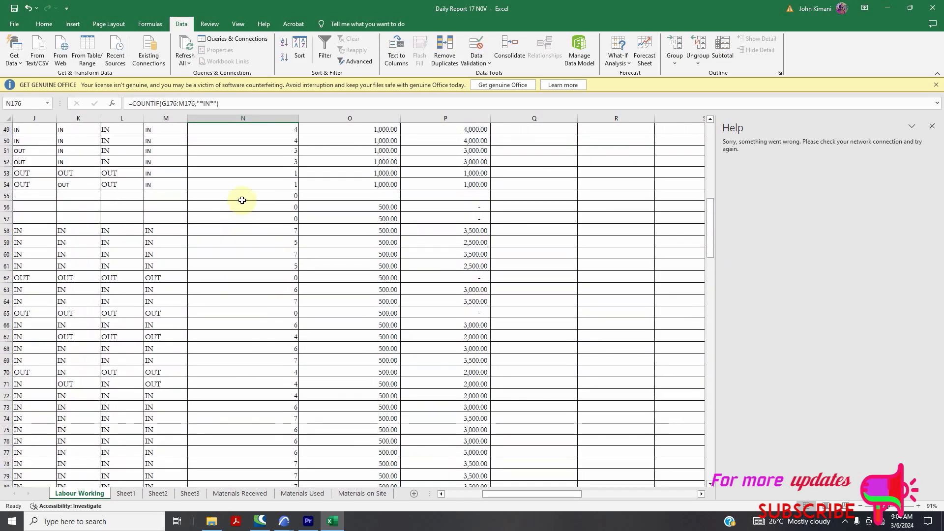
scroll(258, 180, "up", 10)
Inspect the range and criteria of the COUNTIF formula in N5 without changing it
double_click(261, 176)
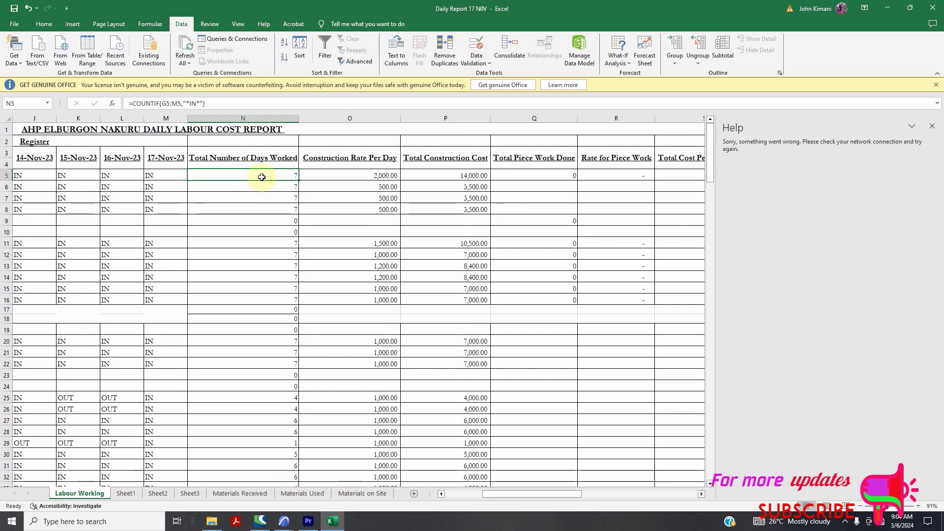
left_click(288, 178)
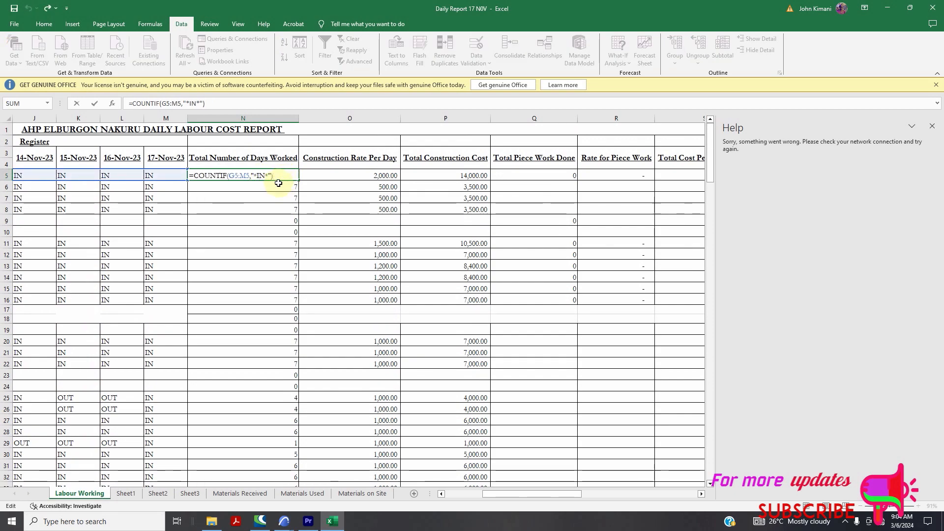
key("Escape")
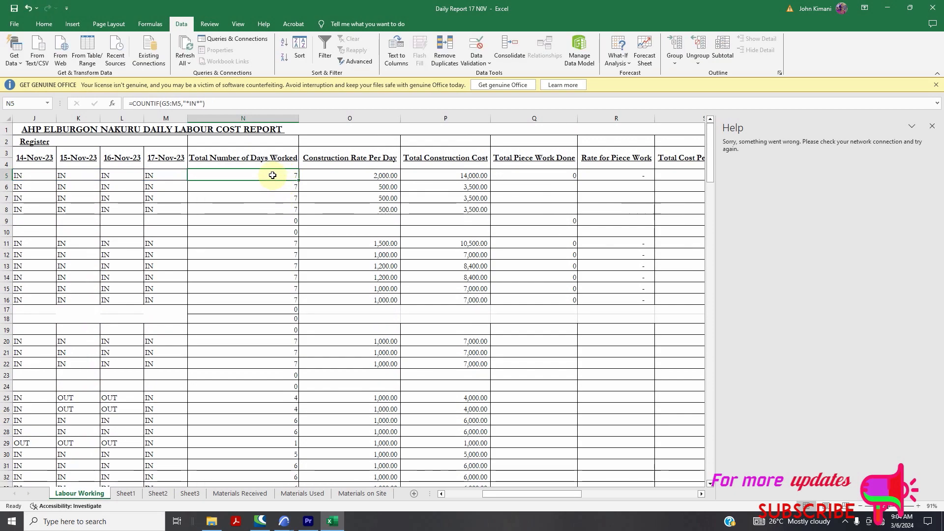
double_click(273, 175)
key("ctrl+Return")
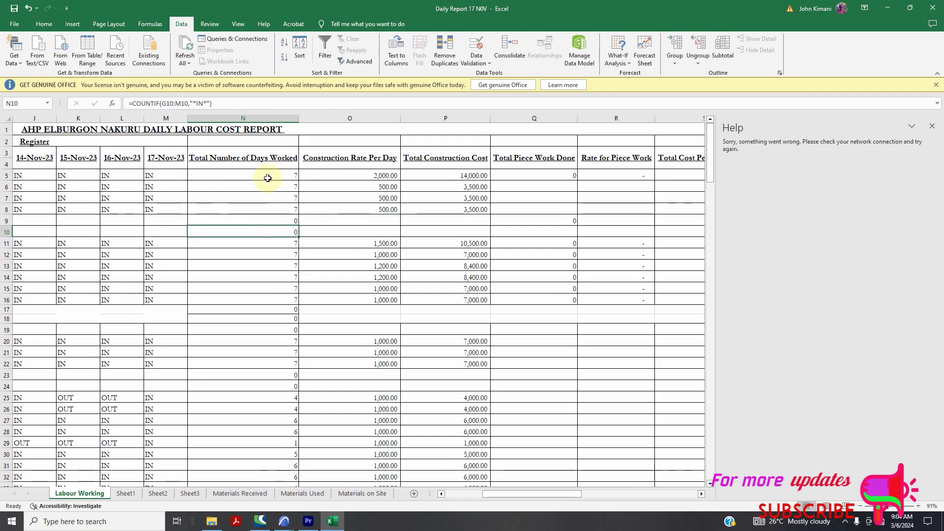
Clear the existing formulas in the Total Number of Days Worked column from N5 down to N176
key("Delete")
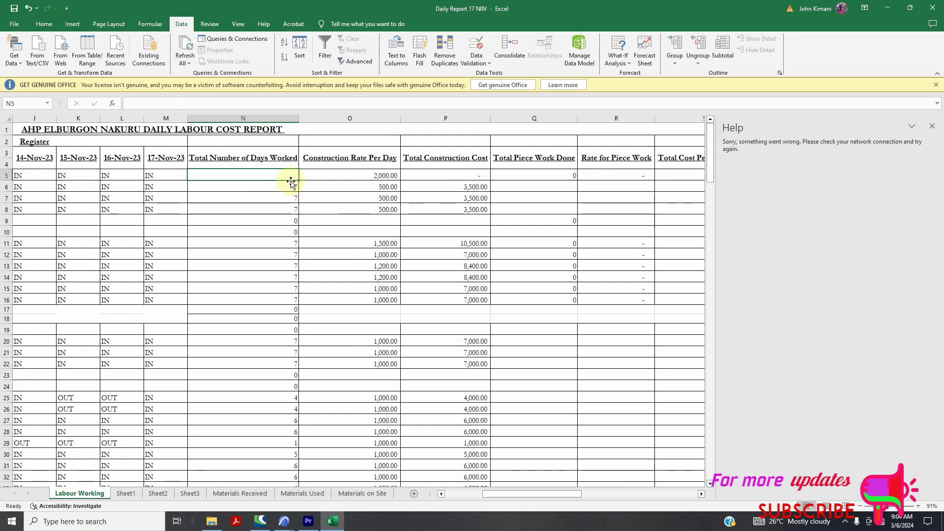
left_click_drag(297, 180, 301, 520)
left_click_drag(301, 521, 297, 341)
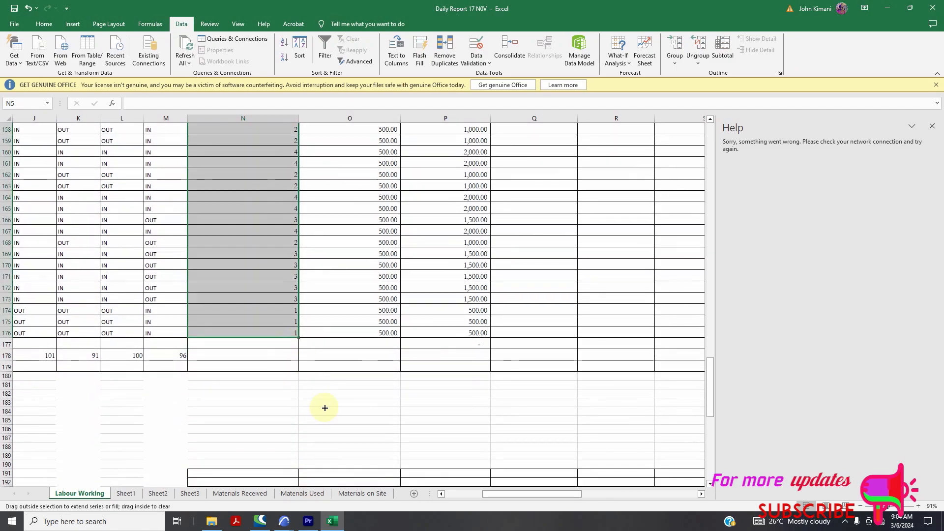
scroll(323, 408, "up", 2)
scroll(329, 419, "up", 20)
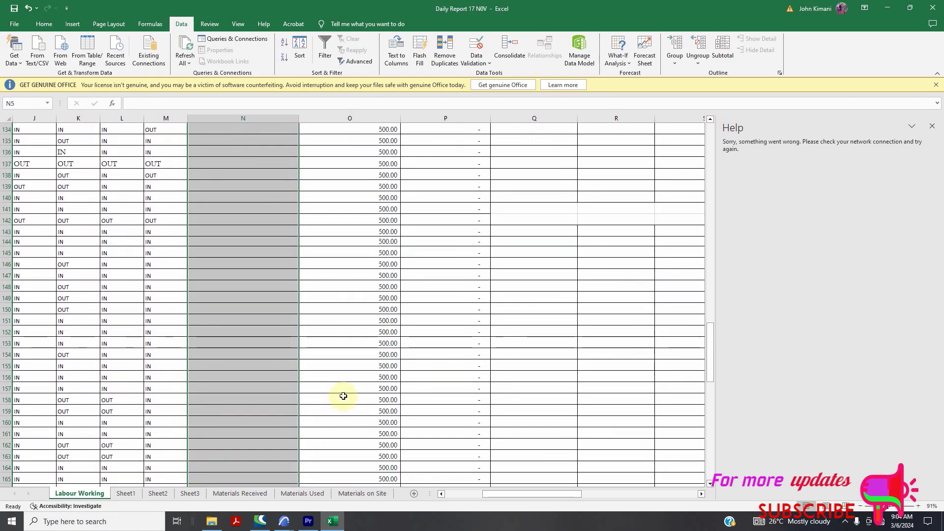
scroll(358, 372, "up", 9)
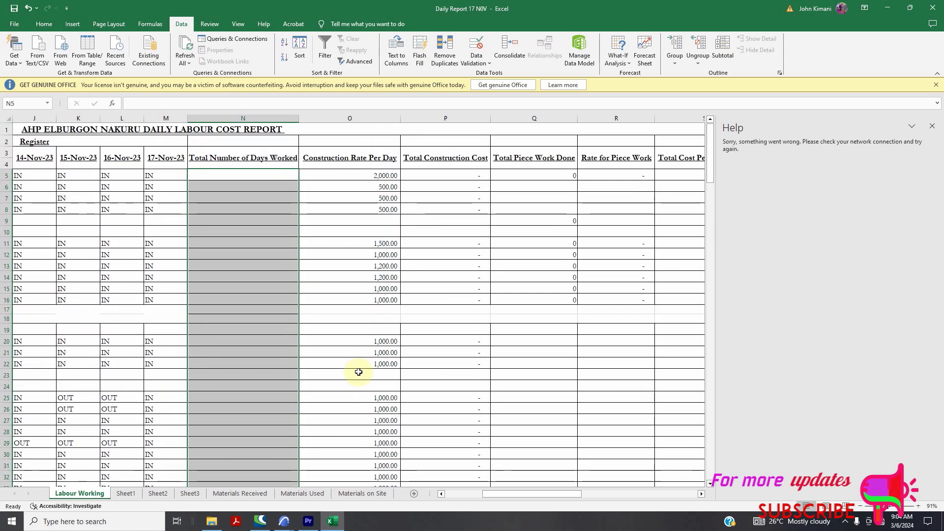
left_click(323, 198)
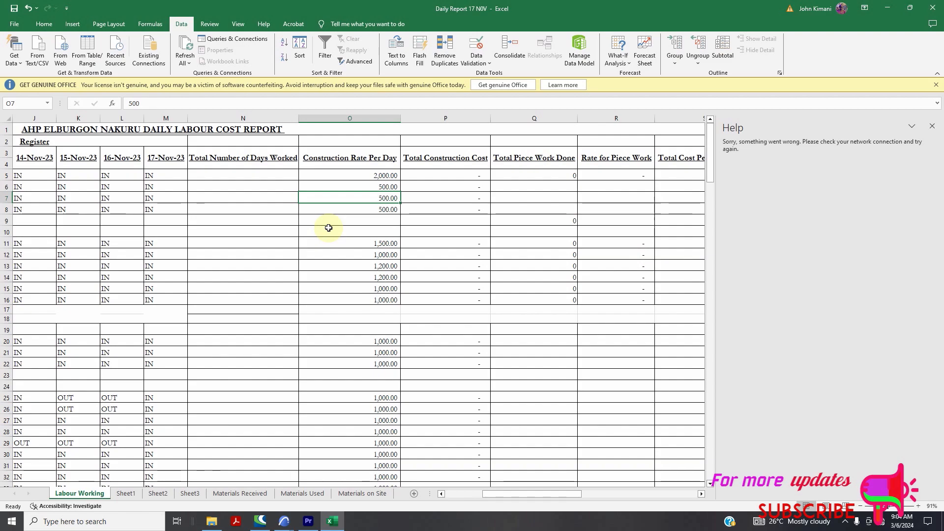
Enter =COUNTIF(G5:M5,"*IN*") in N5 to count the days marked IN from 11-Nov-23 to 17-Nov-23
left_click_drag(518, 497, 458, 495)
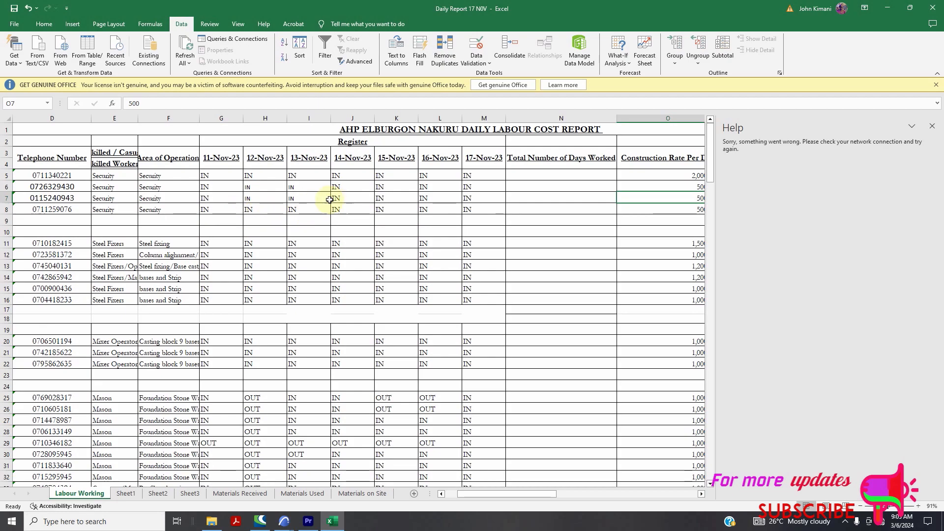
scroll(482, 192, "down", 3)
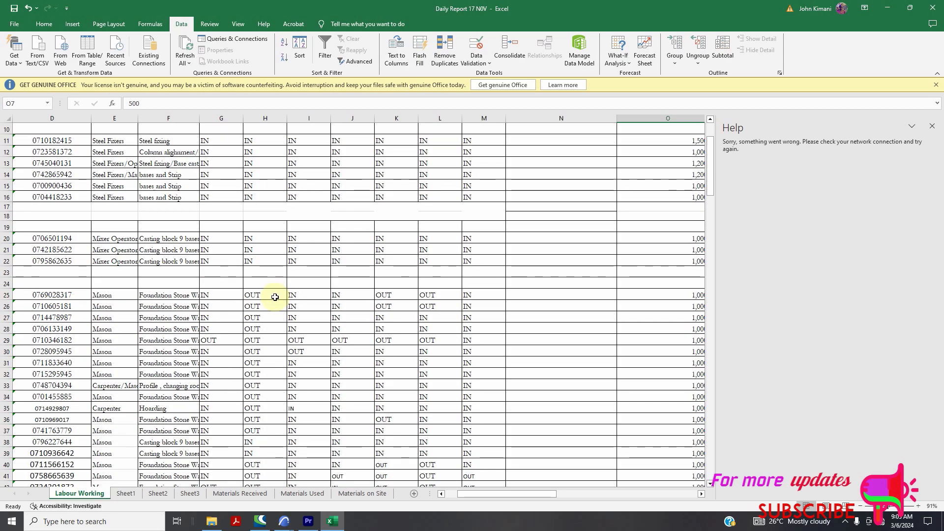
scroll(409, 324, "up", 3)
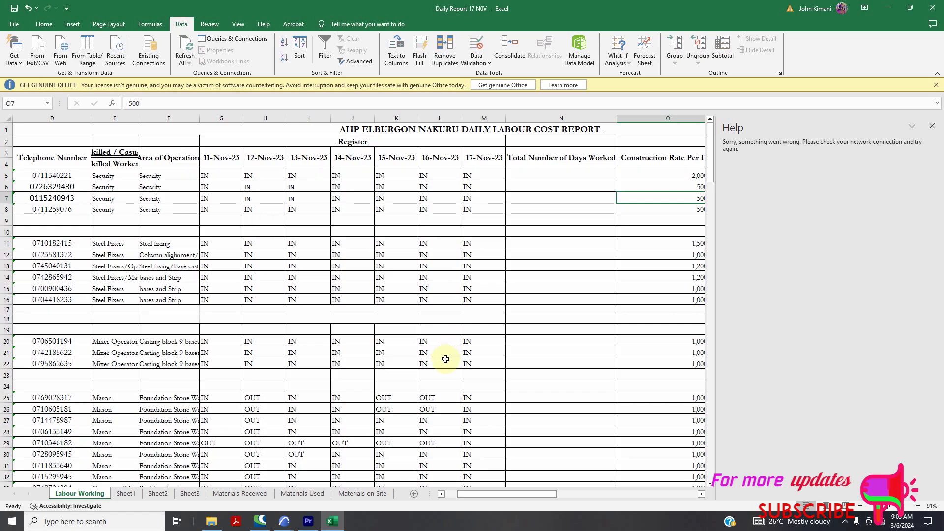
left_click(534, 177)
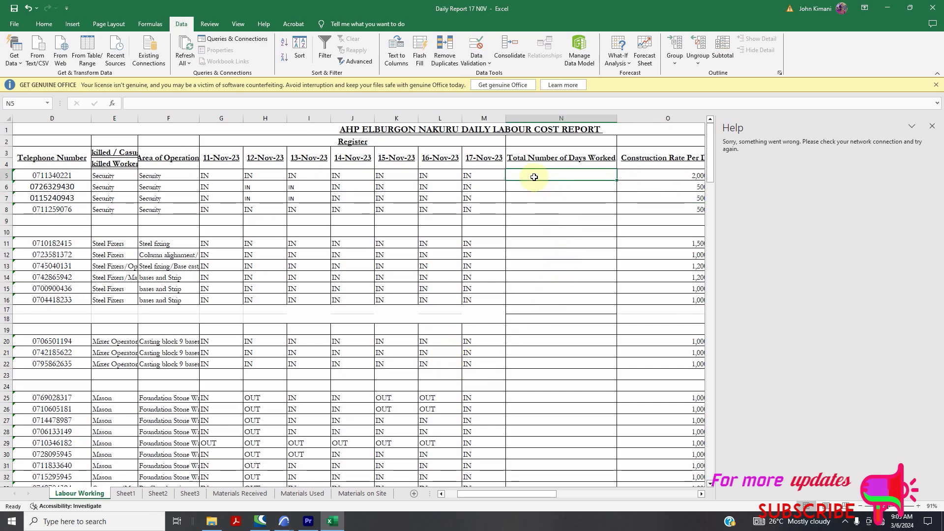
type("=count")
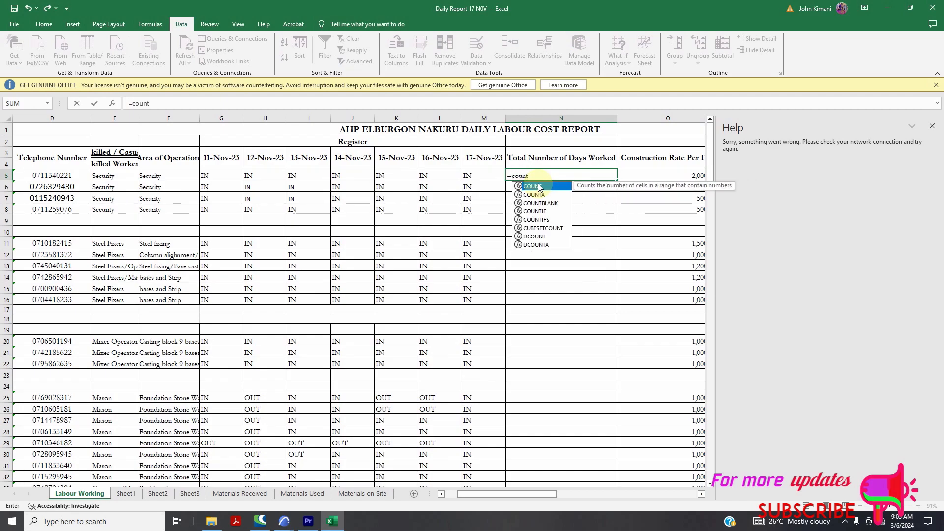
type("if(")
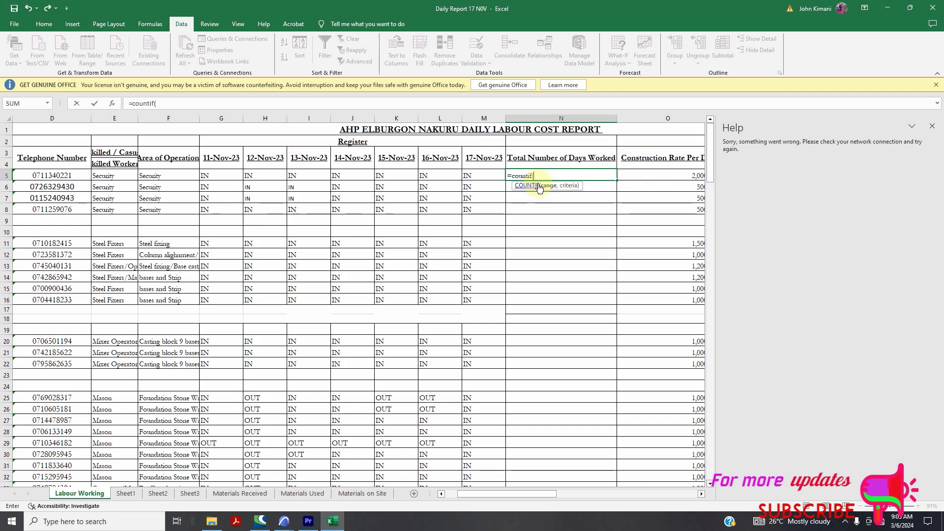
left_click_drag(208, 177, 487, 177)
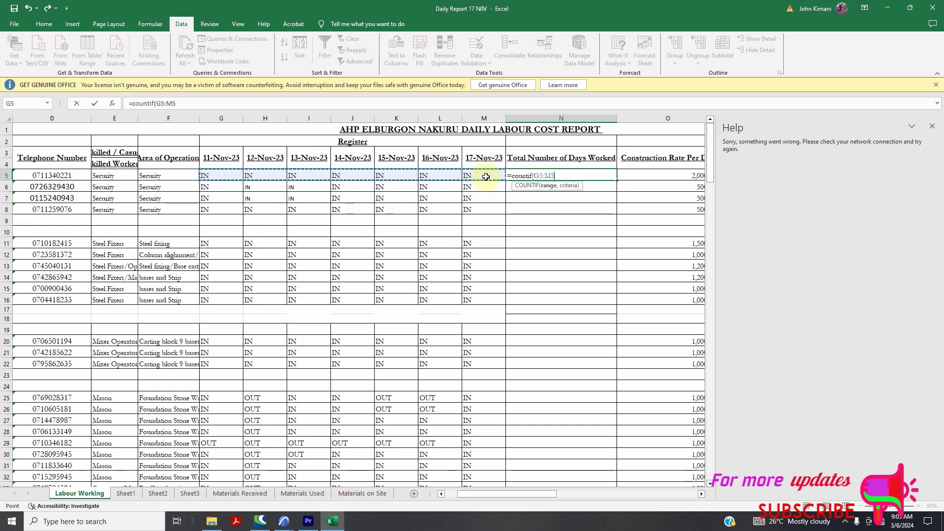
type(",")
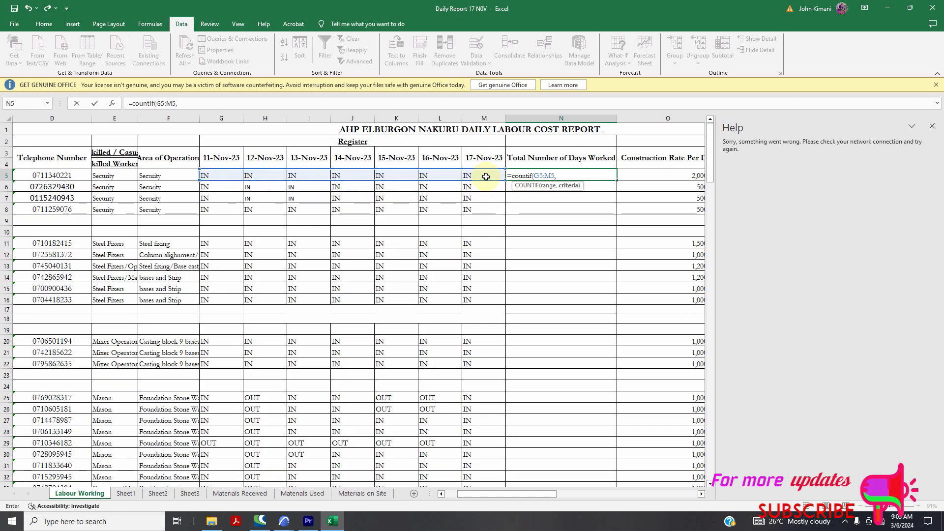
type("\"")
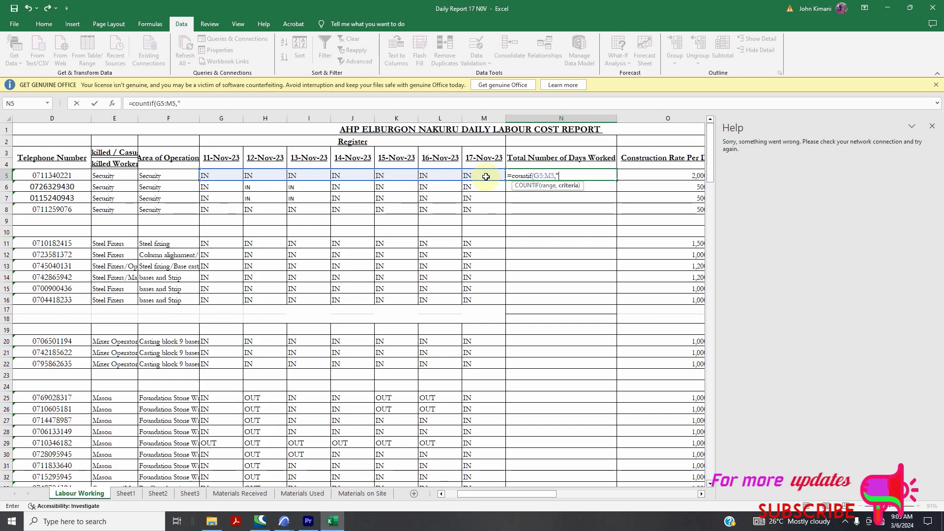
type("*")
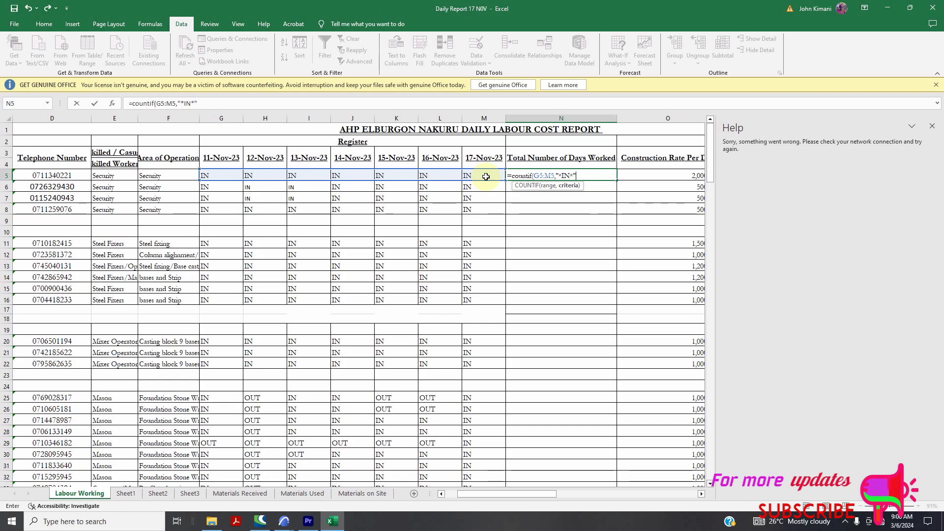
type(")")
key("Return")
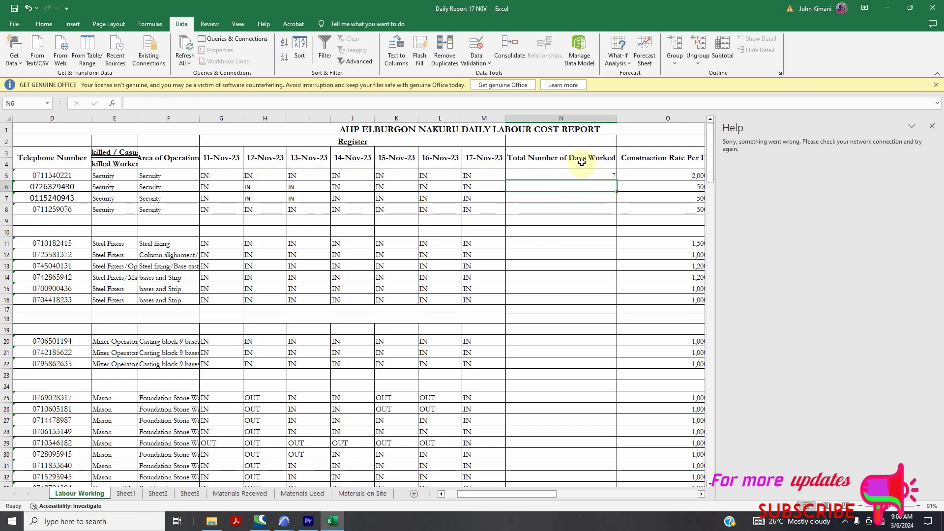
Fill the COUNTIF formula from N5 down to N176 and check the filled rows against the register
left_click(574, 174)
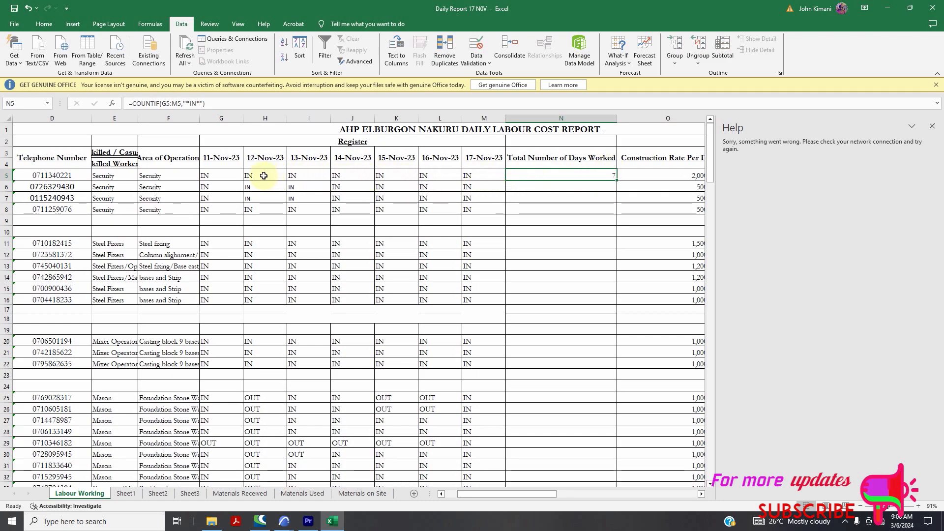
mouse_move(615, 182)
left_mouse_down()
mouse_move(629, 516)
mouse_move(628, 403)
mouse_move(599, 116)
mouse_move(614, 180)
left_mouse_up()
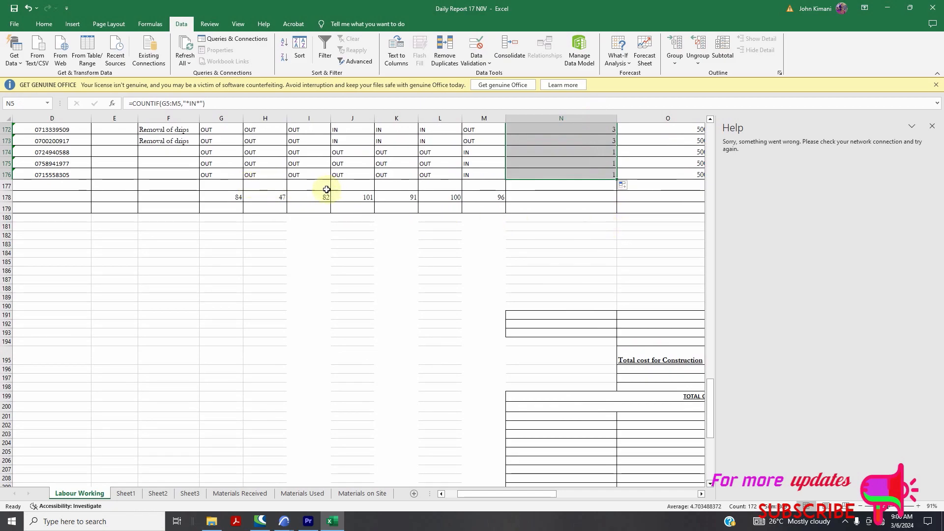
scroll(570, 253, "up", 8)
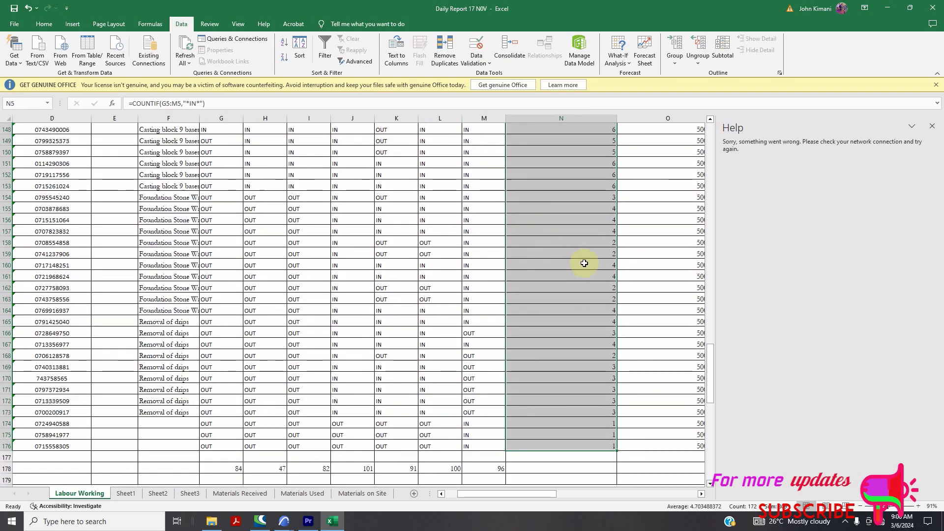
scroll(585, 258, "up", 6)
scroll(565, 259, "down", 11)
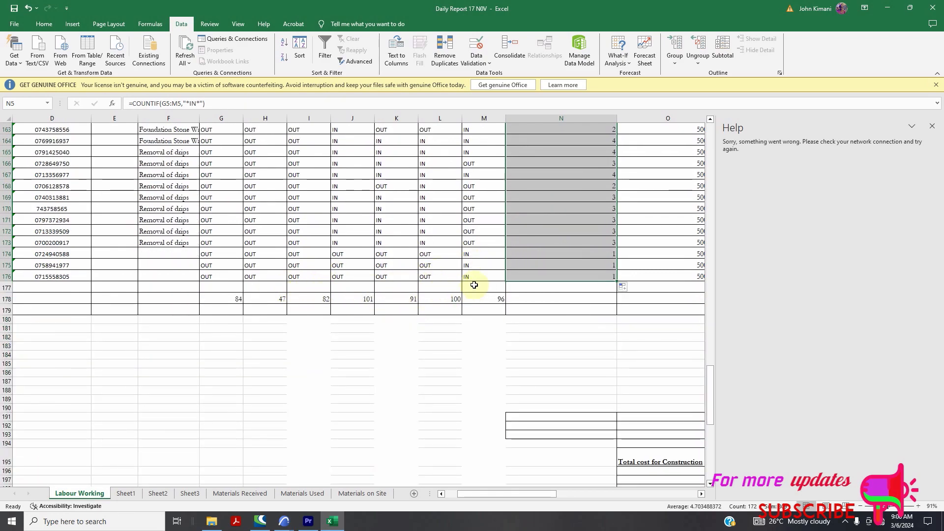
scroll(541, 384, "up", 4)
Review the Total Construction Cost formula in P5 and the cells it multiplies
left_click_drag(527, 493, 565, 494)
scroll(415, 399, "up", 20)
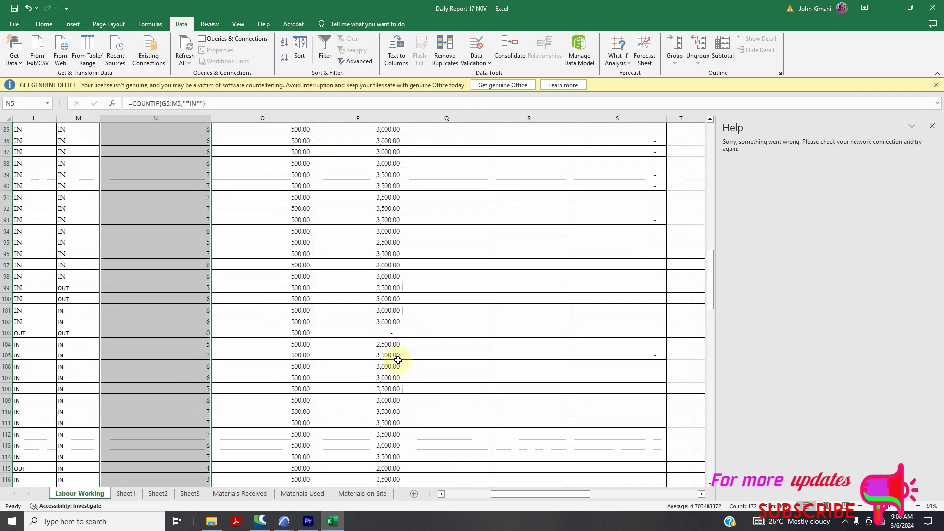
scroll(399, 347, "up", 10)
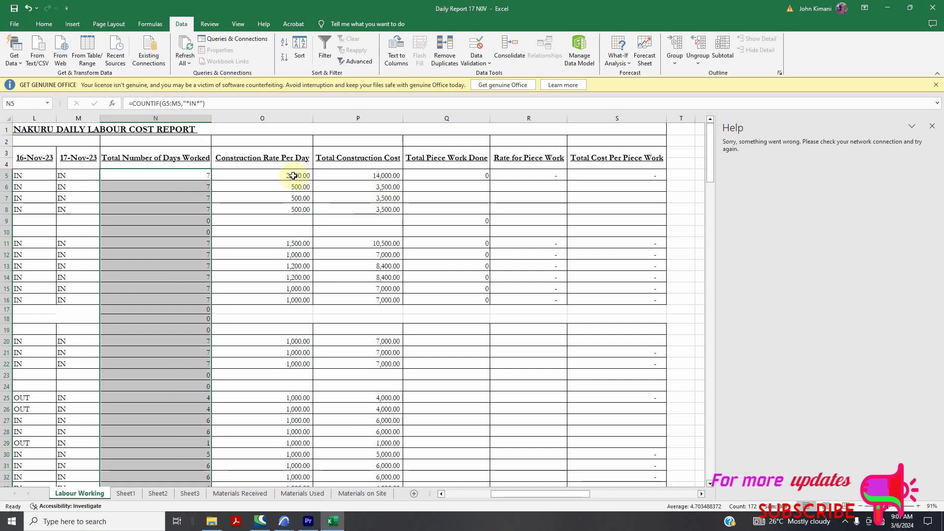
left_click(344, 177)
type("=O5*N5")
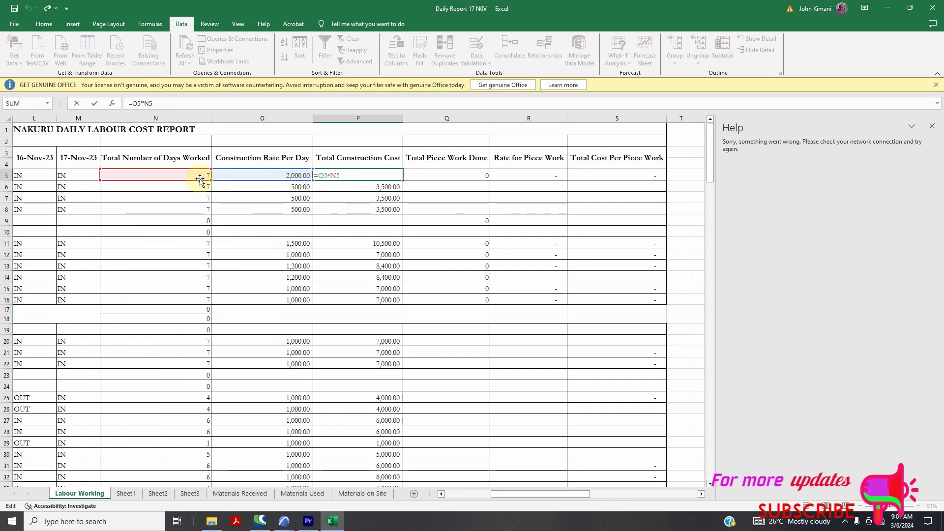
key("ctrl+Return")
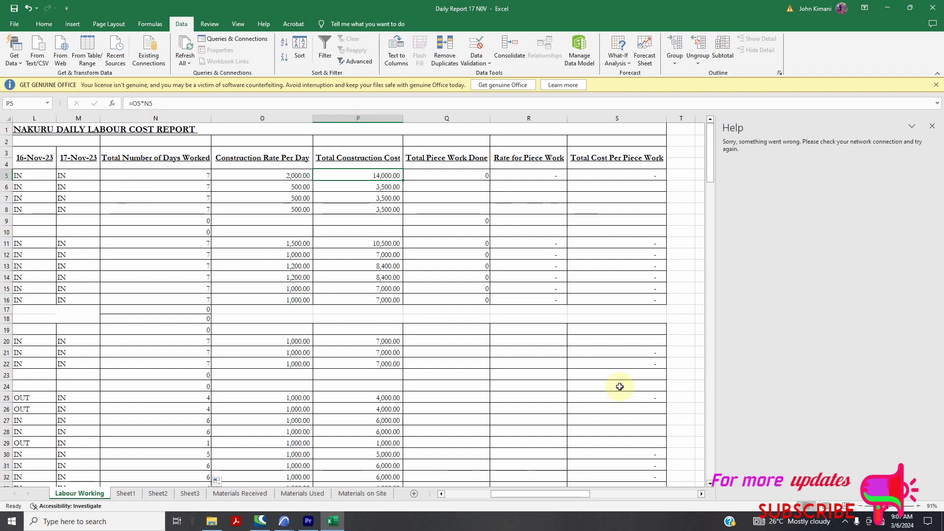
left_click(842, 524)
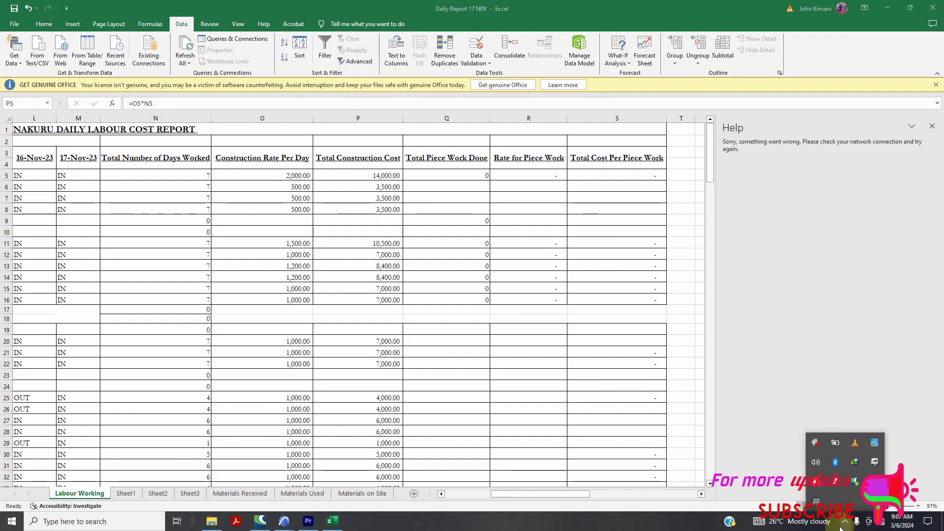
left_click(873, 484)
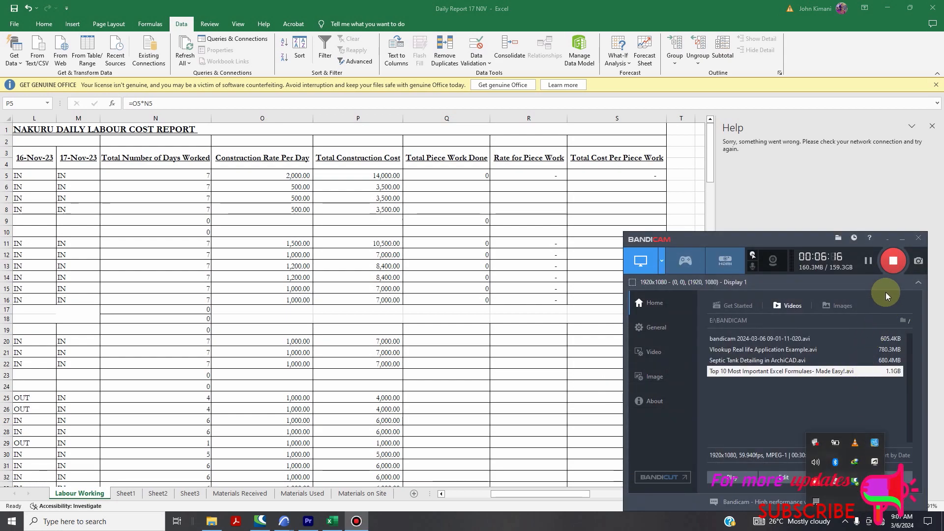